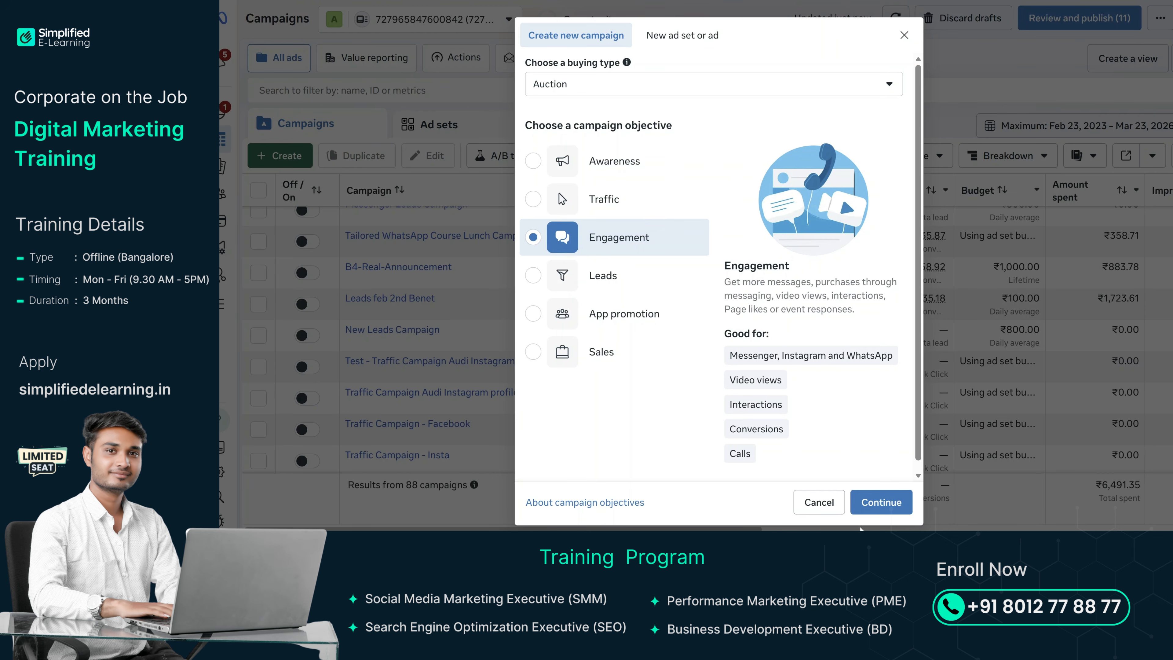
Create an auction campaign with the Engagement objective and manual engagement setup, and name it WhatsApp Status Ads.
{"action": "left_click", "coordinate": [881, 501]}
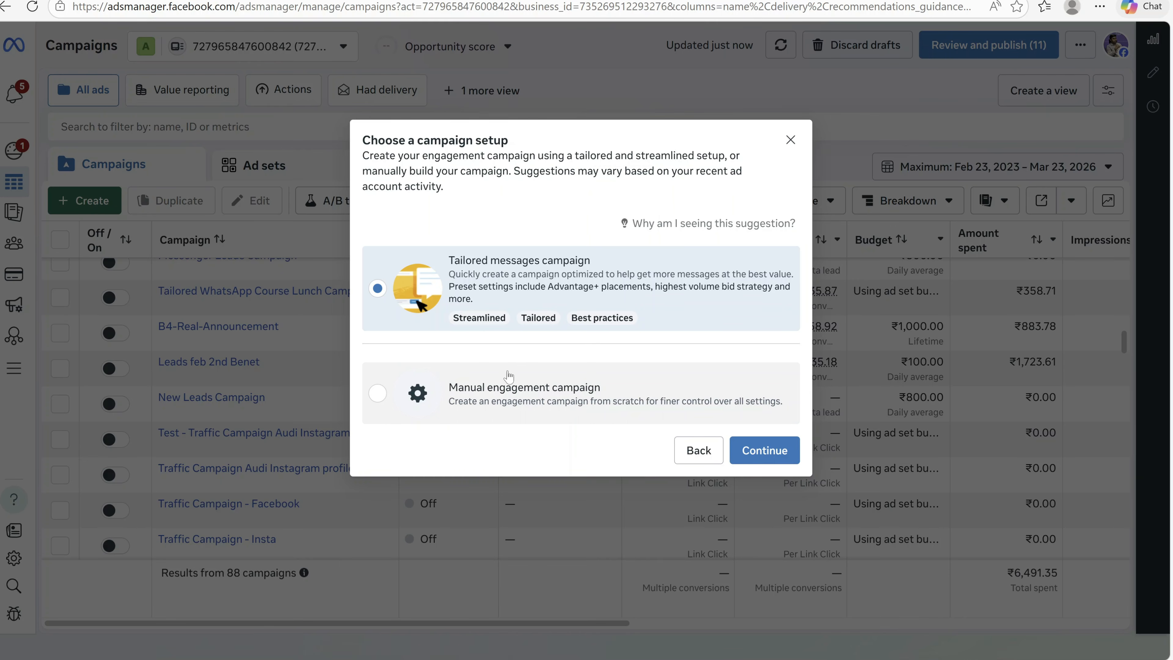
{"action": "left_click", "coordinate": [512, 392]}
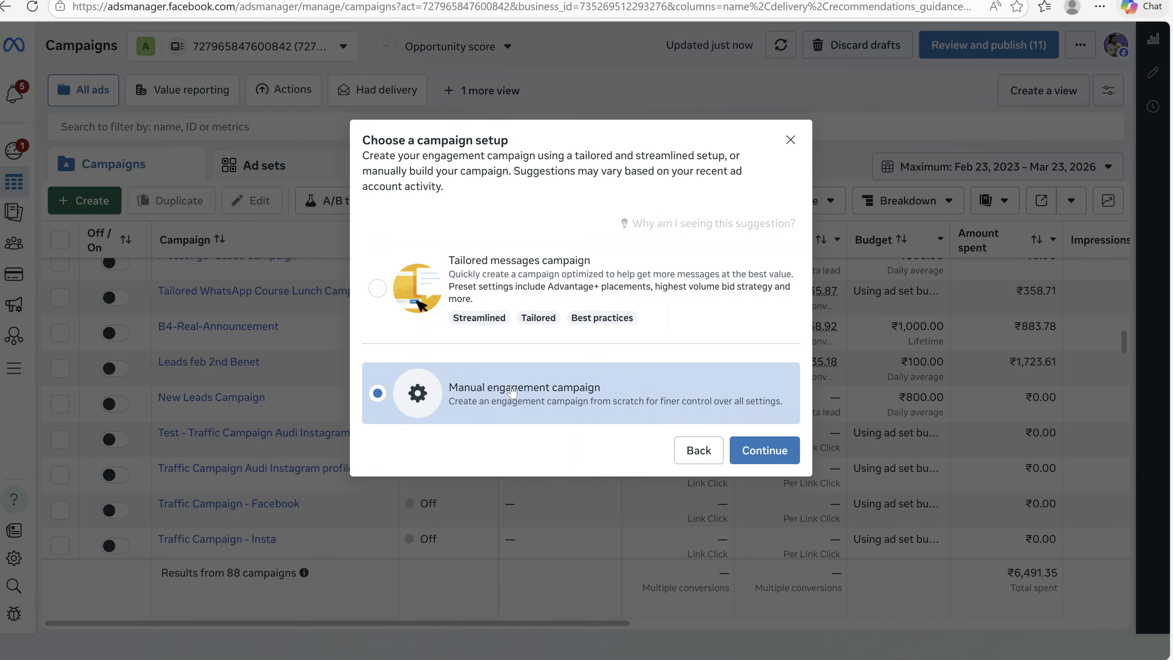
{"action": "left_click", "coordinate": [761, 452]}
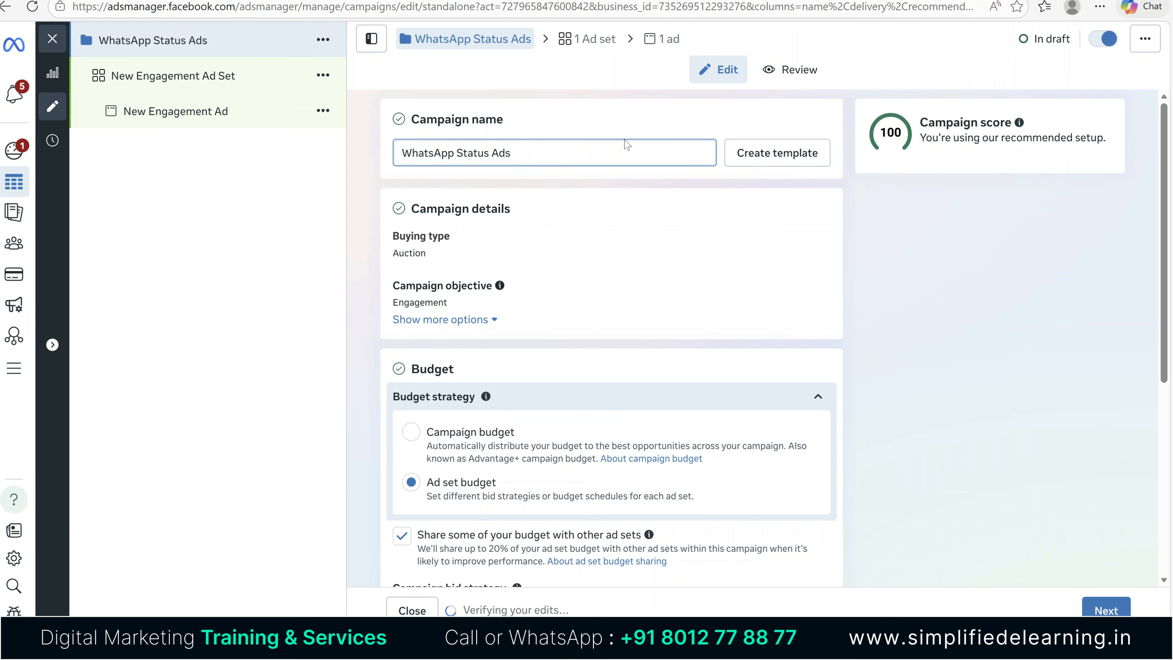
Examine the campaign's budget strategy and the available bid strategy options.
{"action": "scroll", "coordinate": [526, 261], "scroll_direction": "down", "scroll_amount": 3}
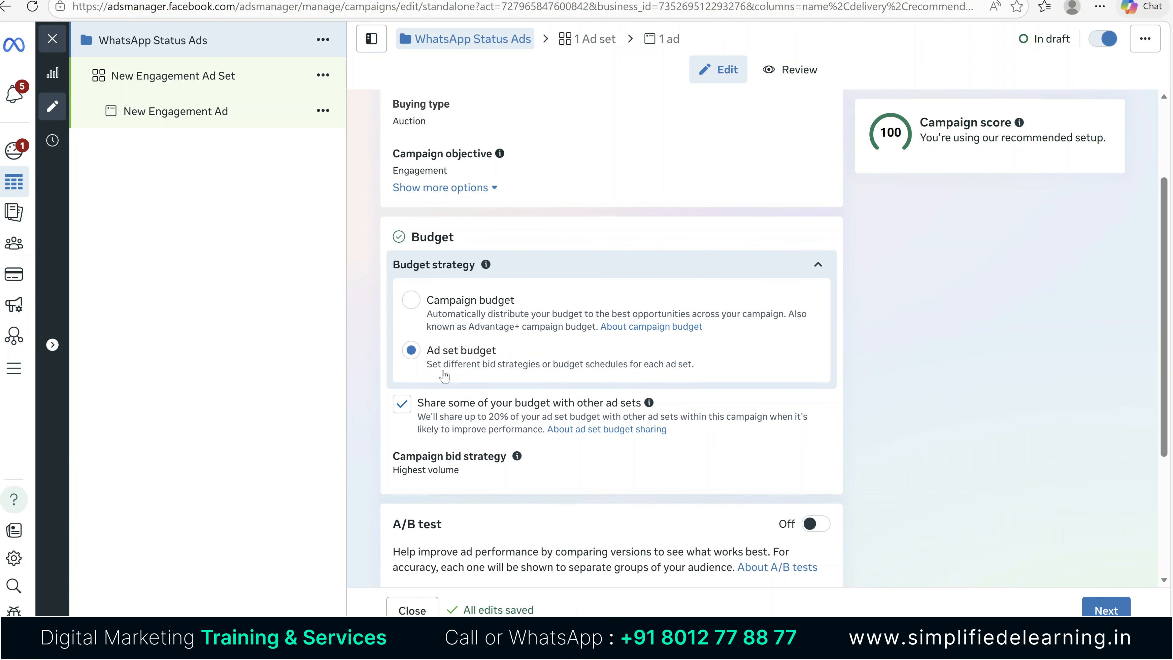
{"action": "scroll", "coordinate": [444, 377], "scroll_direction": "down", "scroll_amount": 5}
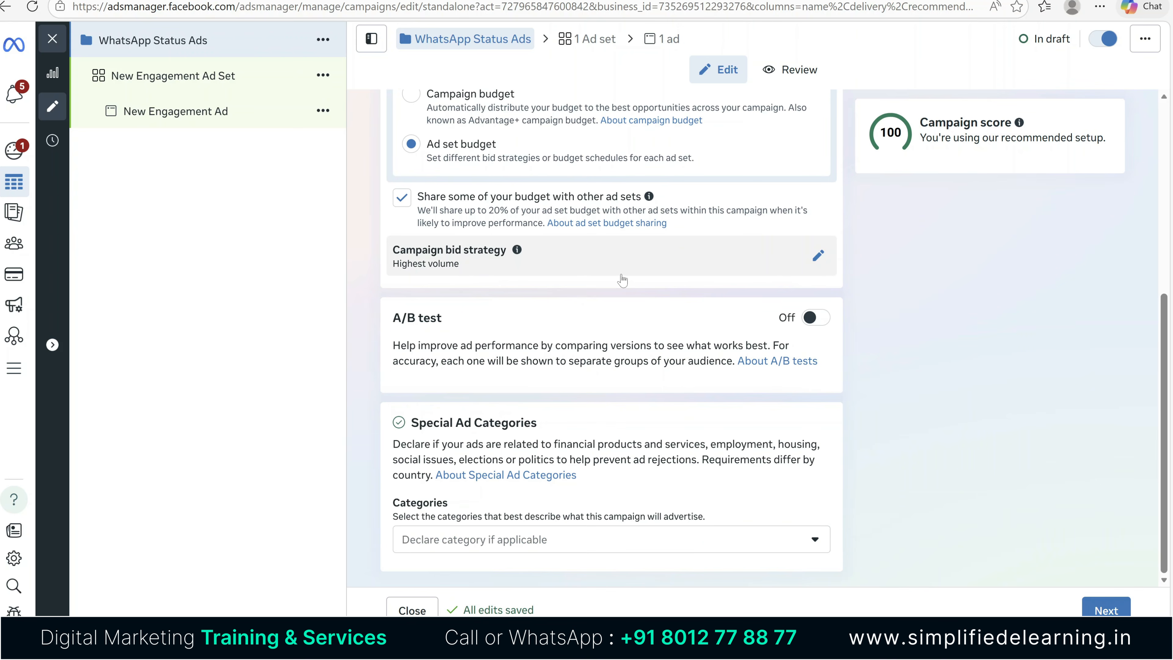
{"action": "left_click", "coordinate": [818, 255]}
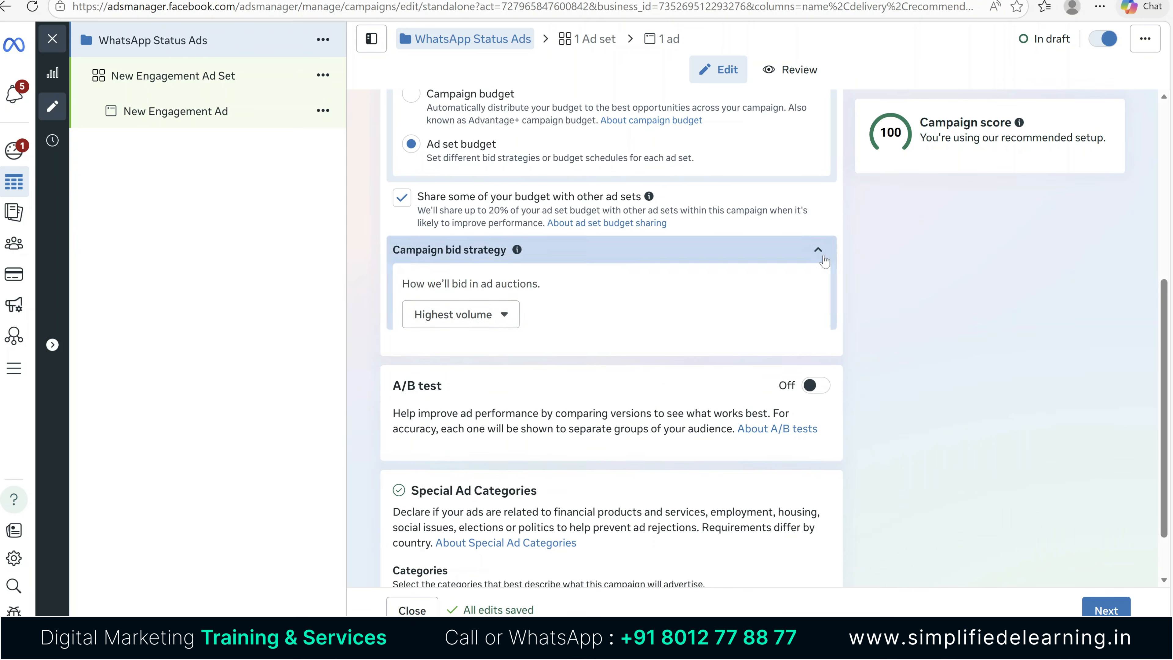
{"action": "left_click", "coordinate": [459, 331]}
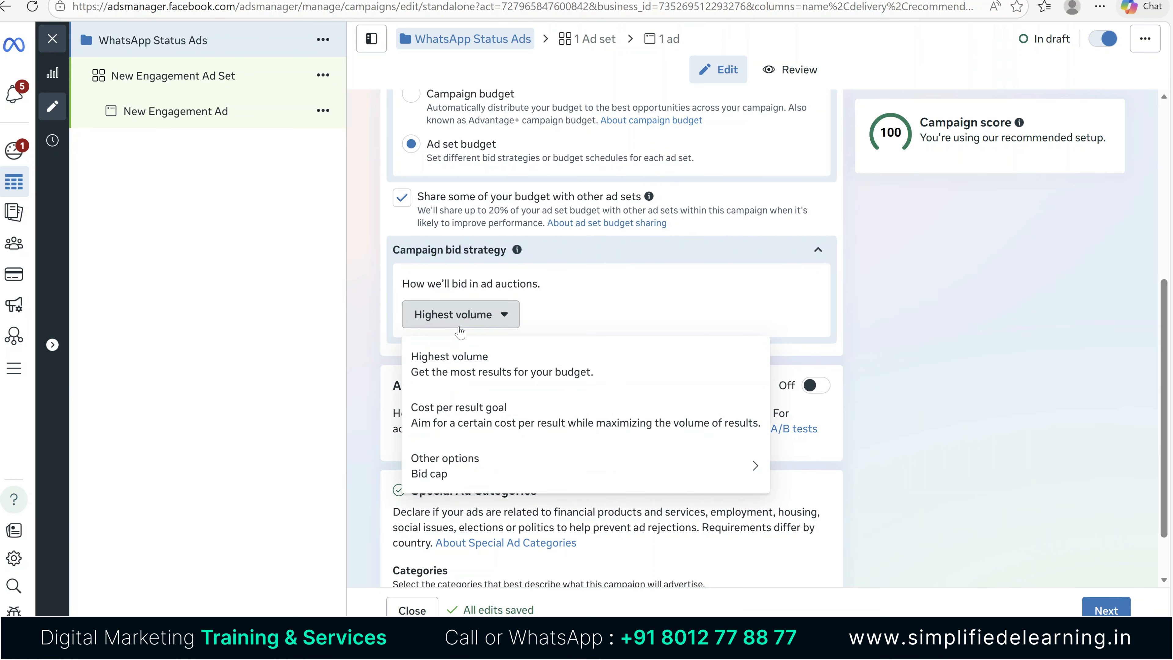
{"action": "scroll", "coordinate": [603, 295], "scroll_direction": "down", "scroll_amount": 2}
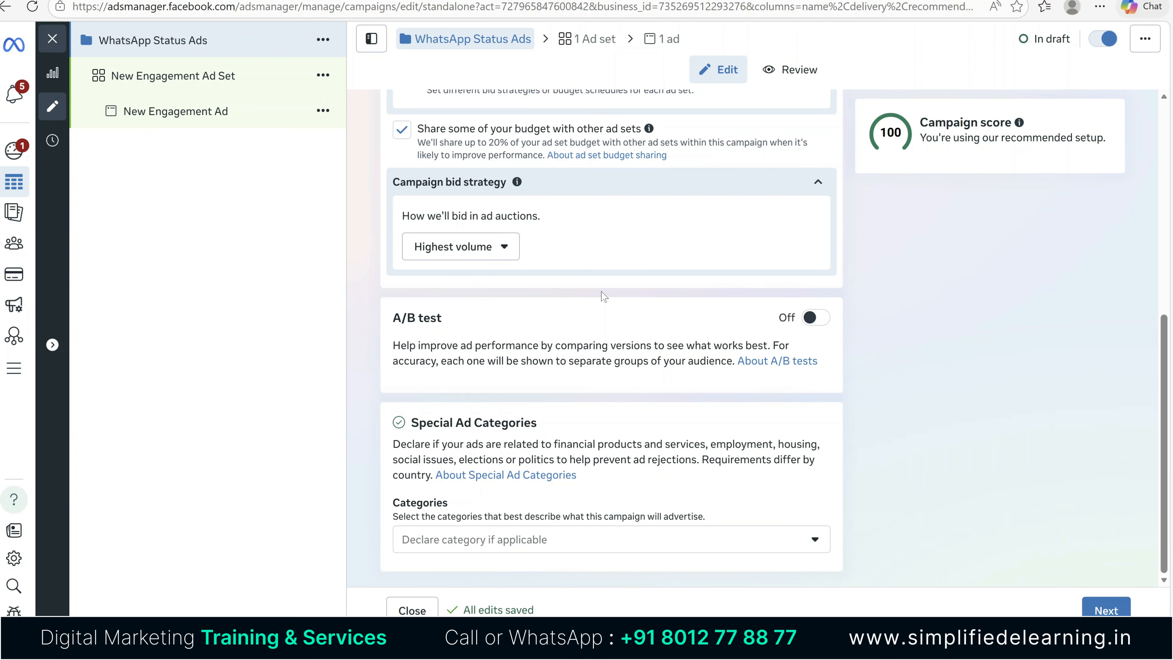
Open the new engagement ad set and rename it WhatsApp Status Ads.
{"action": "left_click", "coordinate": [589, 39]}
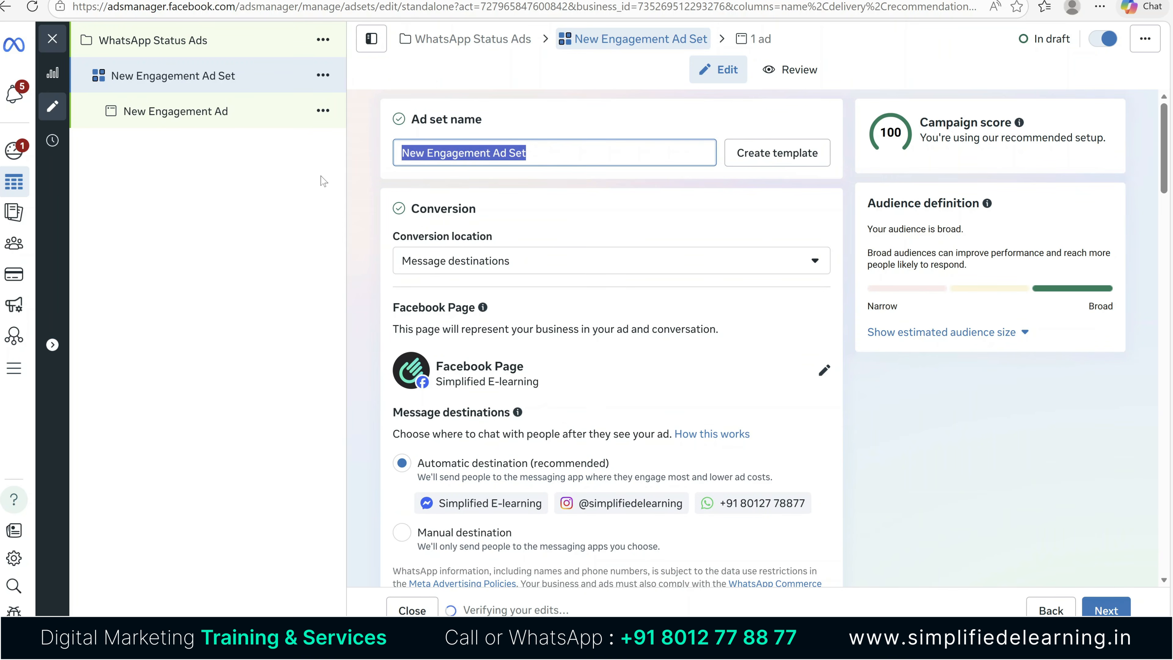
{"action": "type", "text": "WhatsApp Status Ads"}
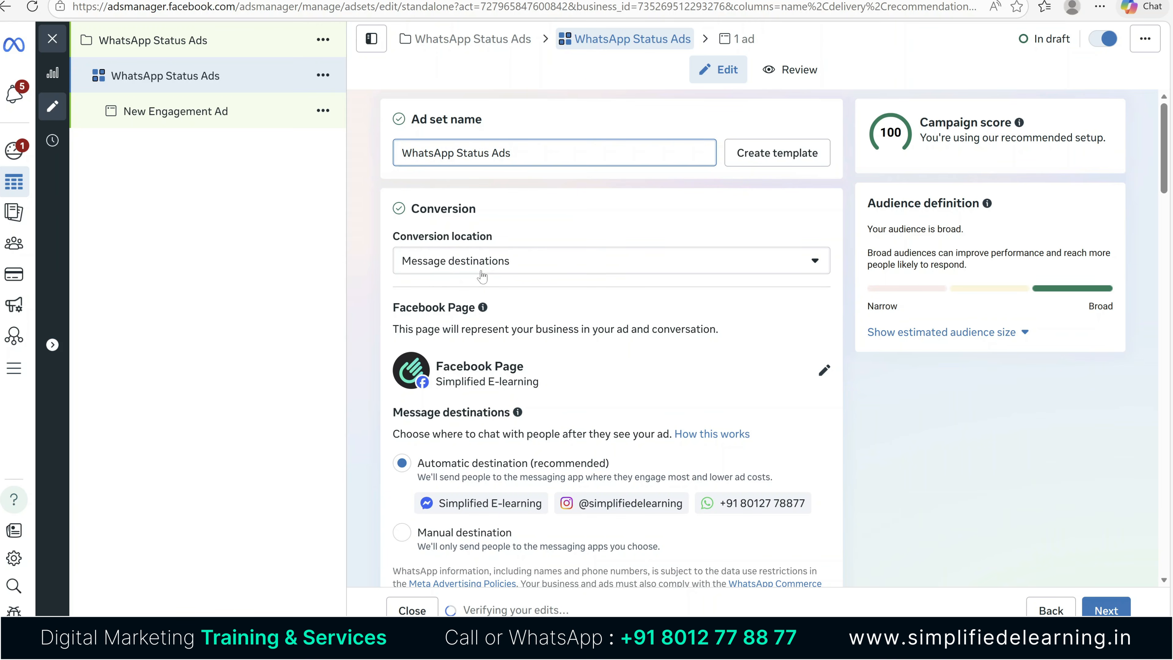
Switch the ad set's message destinations to manual and exclude Messenger and Instagram so only WhatsApp remains selected.
{"action": "scroll", "coordinate": [482, 276], "scroll_direction": "down", "scroll_amount": 2}
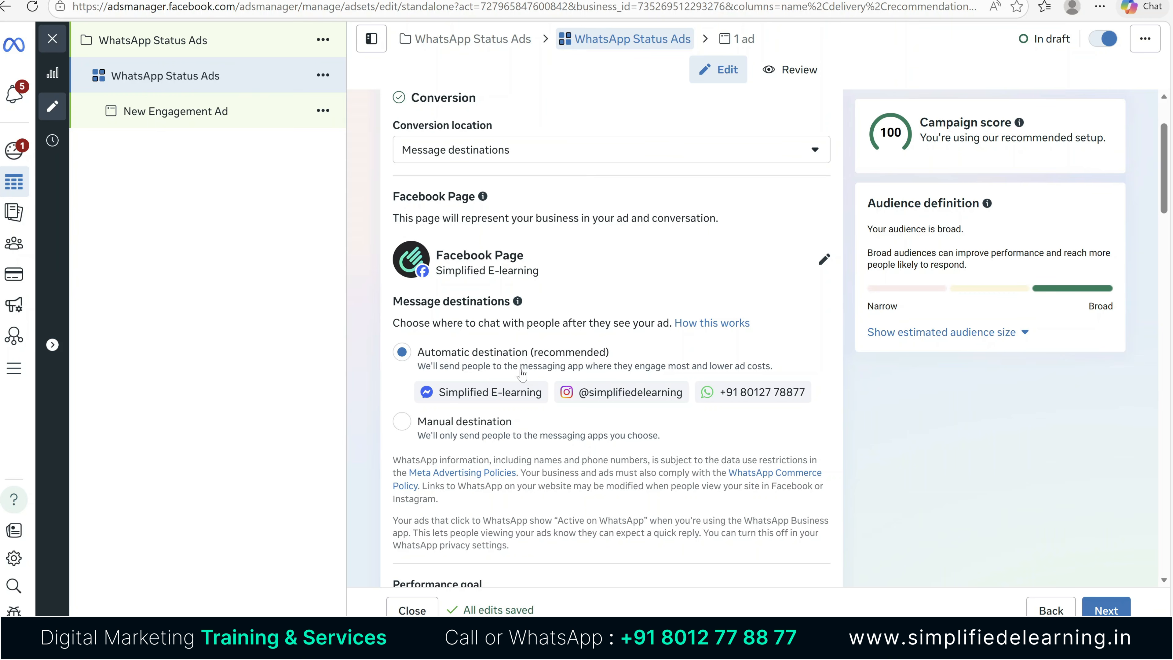
{"action": "left_click", "coordinate": [401, 421]}
{"action": "scroll", "coordinate": [416, 370], "scroll_direction": "down", "scroll_amount": 2}
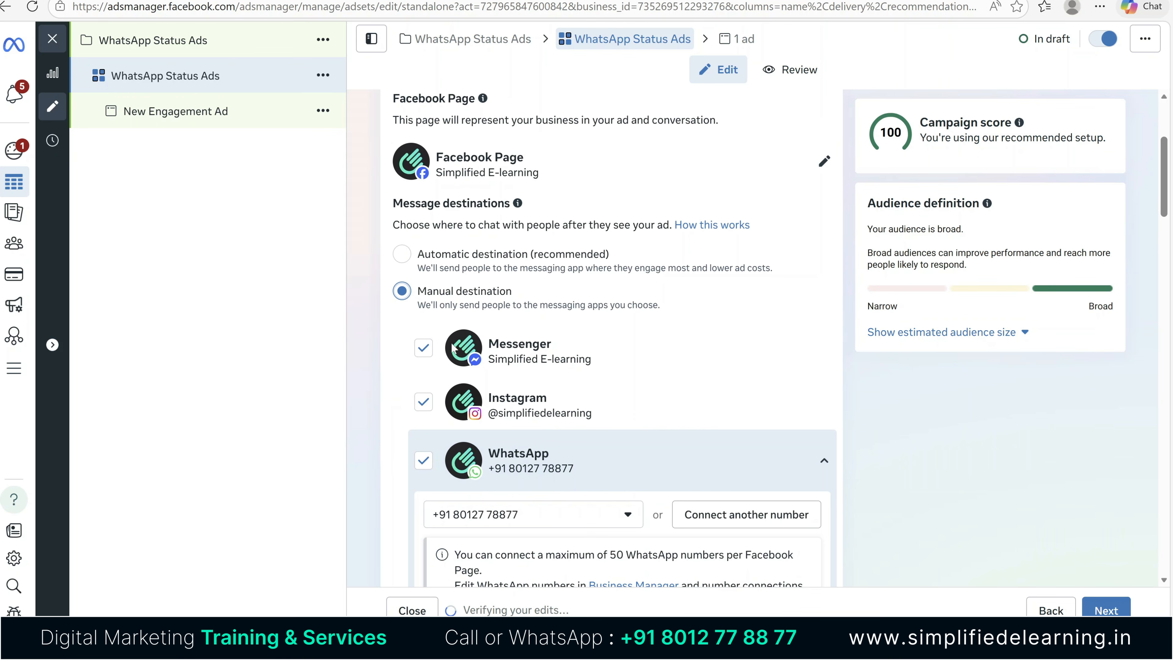
{"action": "left_click", "coordinate": [422, 349]}
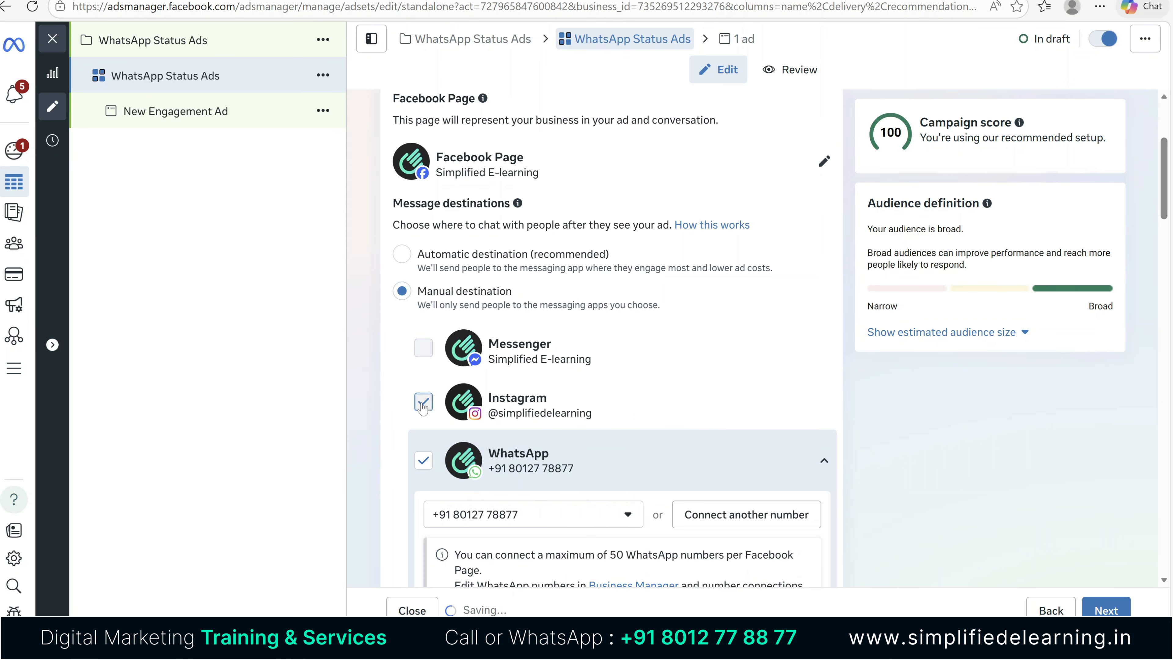
{"action": "scroll", "coordinate": [421, 402], "scroll_direction": "down", "scroll_amount": 2}
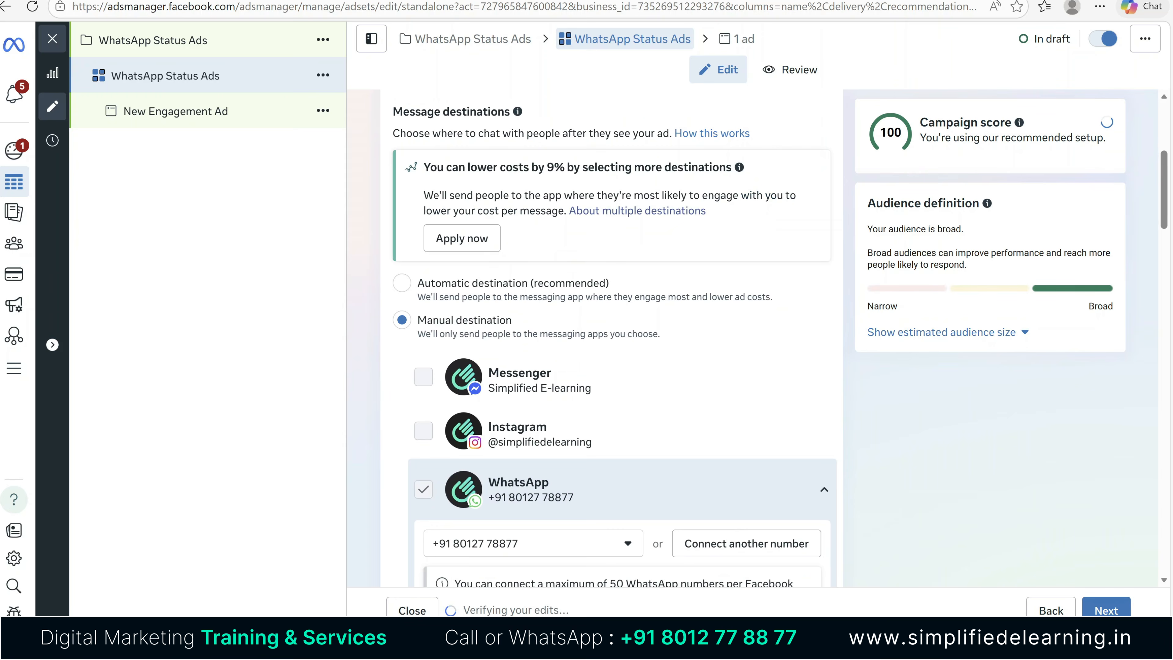
{"action": "scroll", "coordinate": [505, 500], "scroll_direction": "down", "scroll_amount": 2}
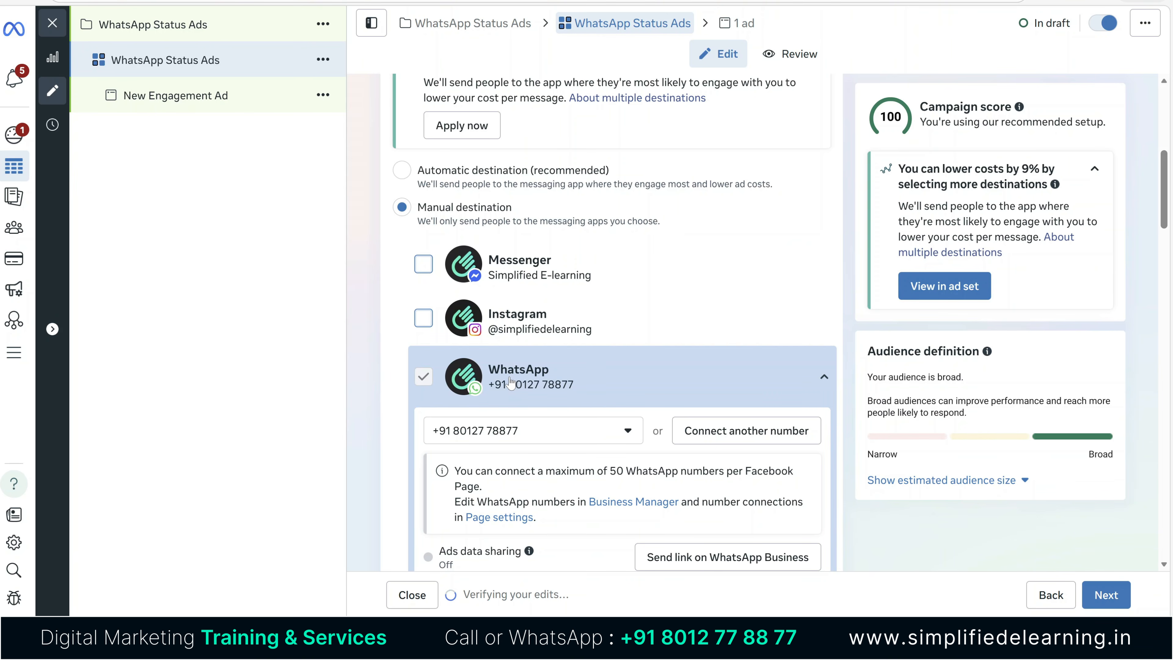
{"action": "scroll", "coordinate": [510, 381], "scroll_direction": "down", "scroll_amount": 1}
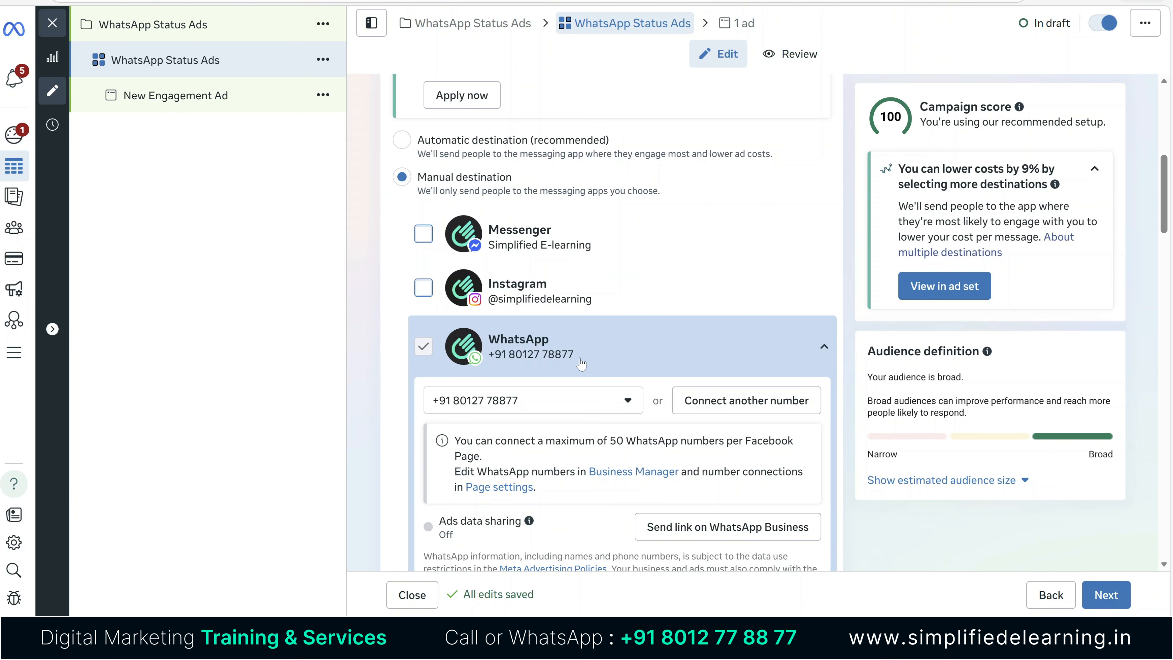
Set the ad set's daily budget to ₹500.
{"action": "scroll", "coordinate": [581, 364], "scroll_direction": "down", "scroll_amount": 12}
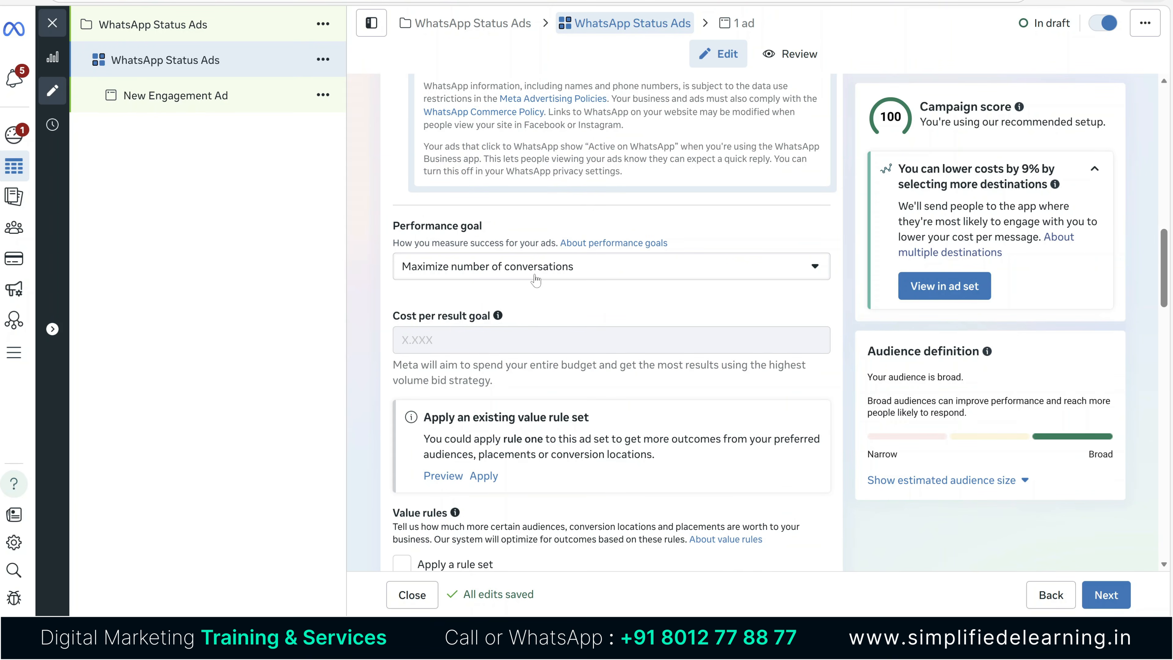
{"action": "scroll", "coordinate": [535, 279], "scroll_direction": "down", "scroll_amount": 10}
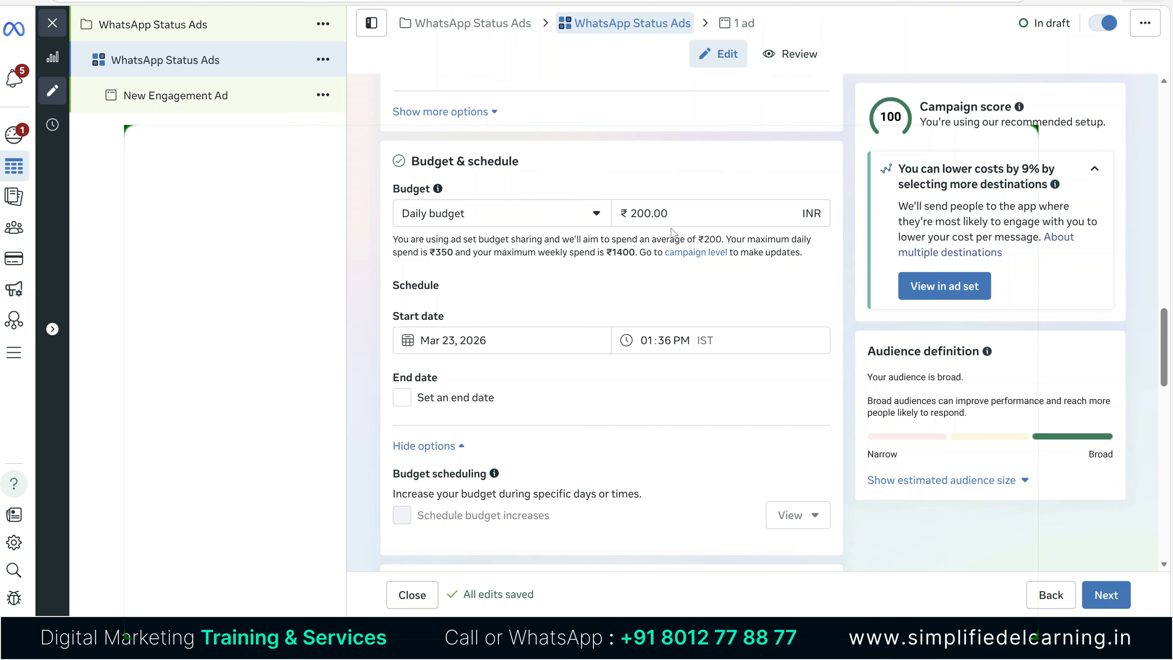
{"action": "left_click_drag", "start_coordinate": [673, 214], "coordinate": [627, 214]}
{"action": "type", "text": "500"}
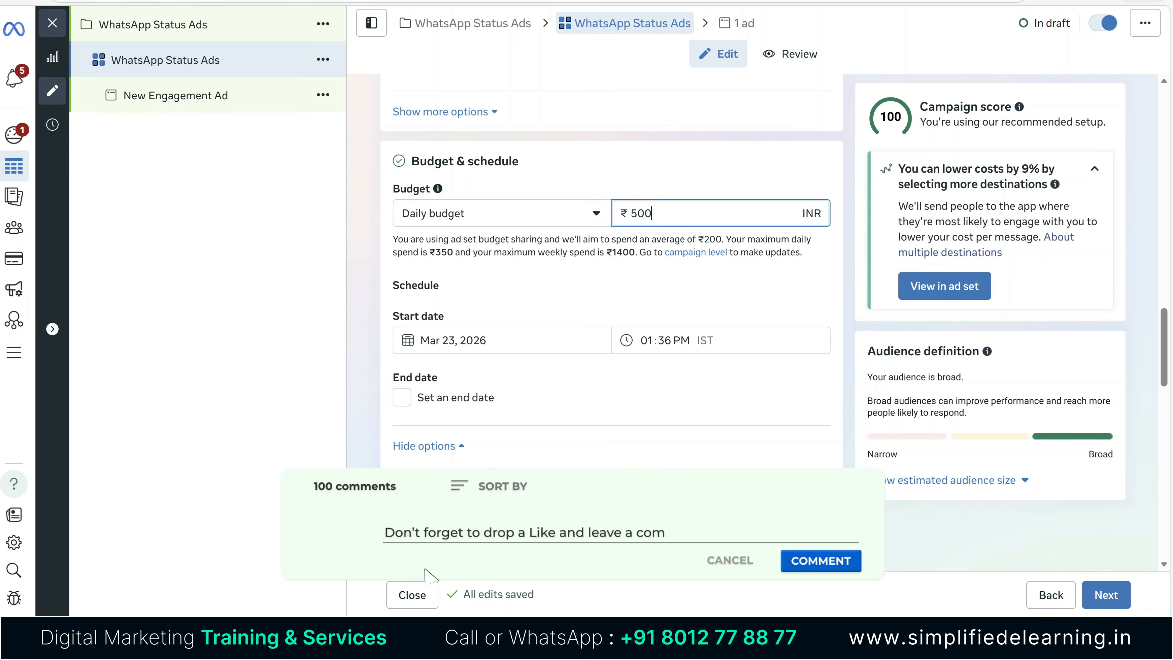
Target the state of Tamil Nadu in the audience locations in place of the whole of India.
{"action": "scroll", "coordinate": [610, 292], "scroll_direction": "down", "scroll_amount": 2}
{"action": "scroll", "coordinate": [610, 292], "scroll_direction": "down", "scroll_amount": 7}
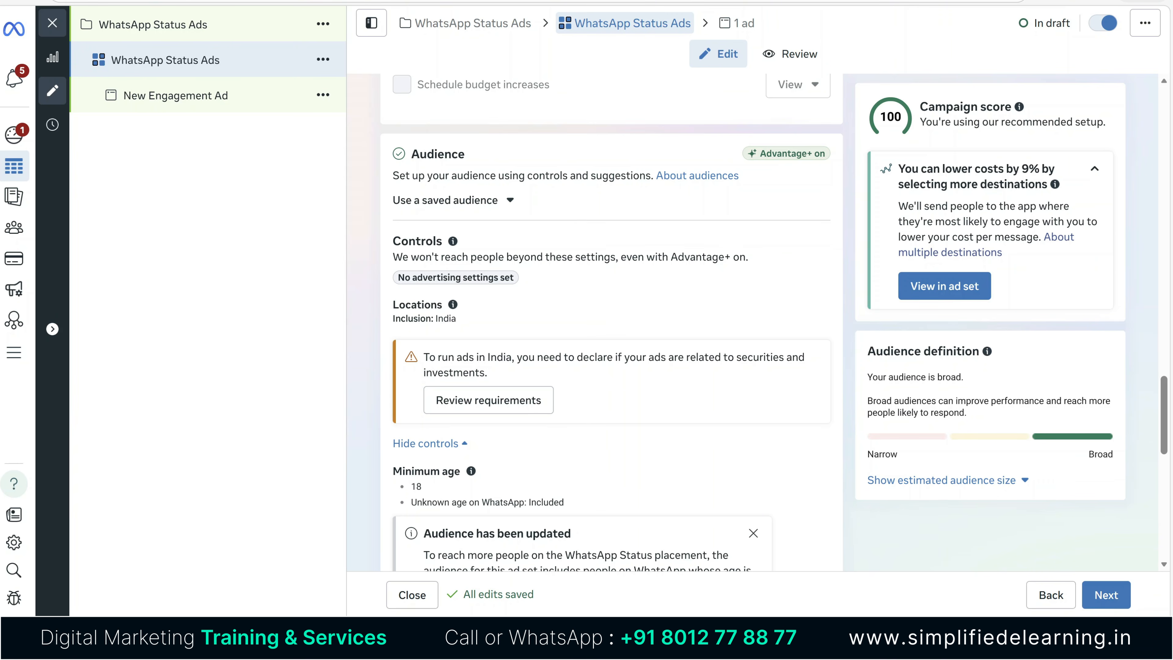
{"action": "left_click", "coordinate": [817, 314]}
{"action": "left_click", "coordinate": [514, 426]}
{"action": "type", "text": "tamil nadu"}
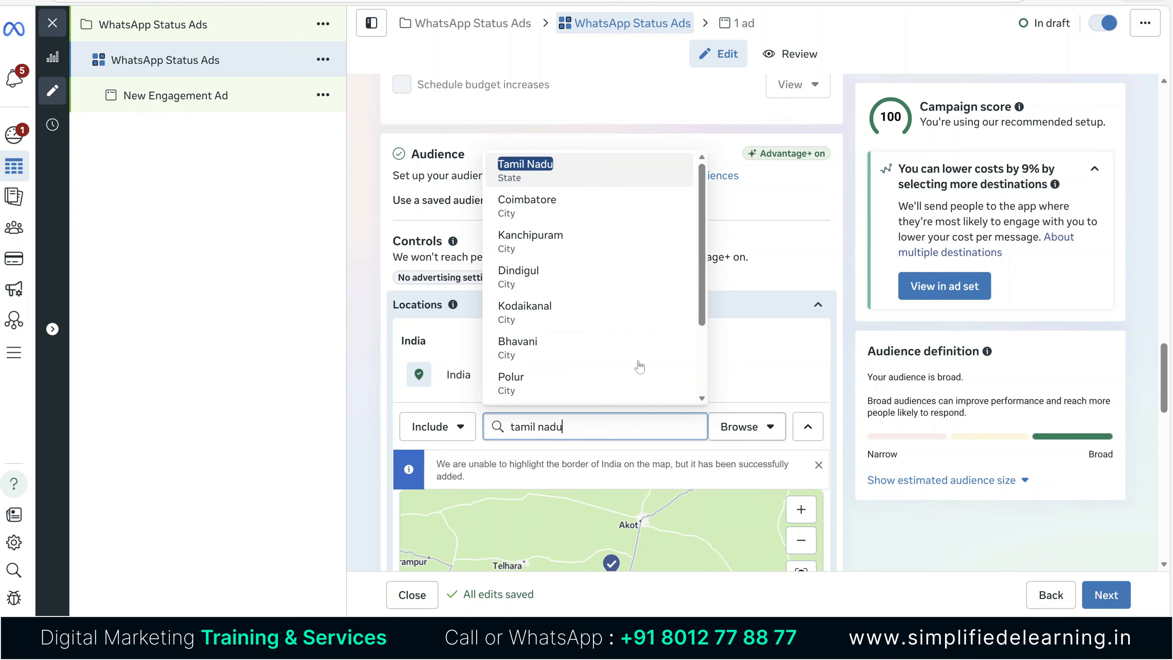
{"action": "left_click", "coordinate": [582, 179]}
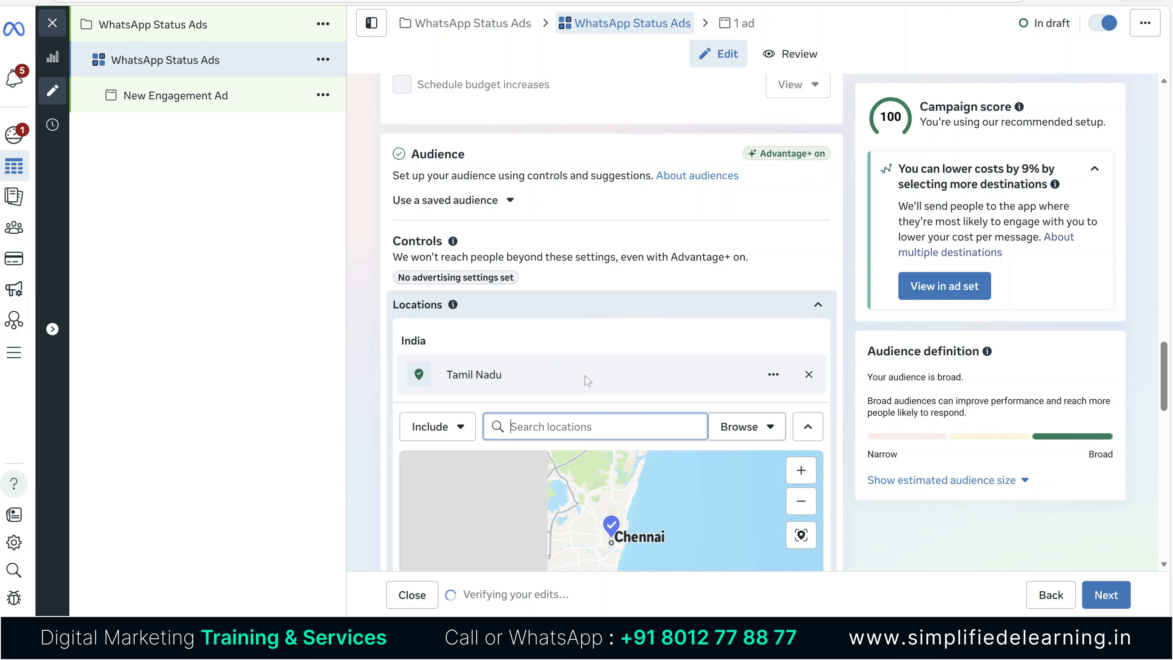
Show the suggested audience settings and set the age range to 23–30.
{"action": "scroll", "coordinate": [587, 380], "scroll_direction": "down", "scroll_amount": 5}
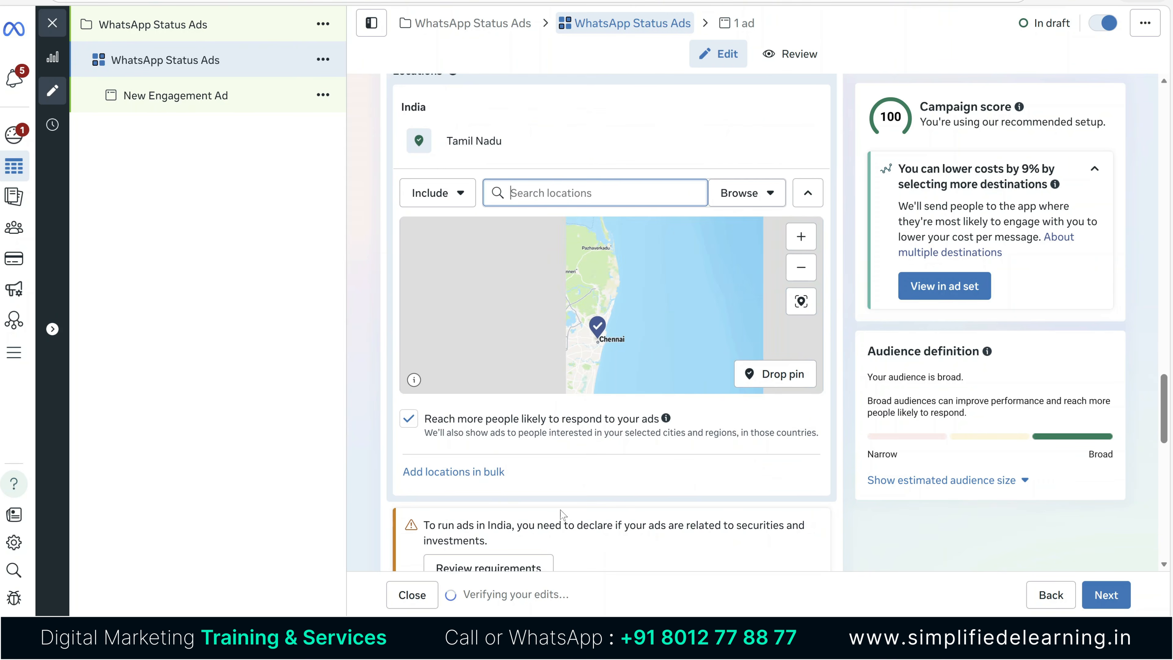
{"action": "scroll", "coordinate": [561, 508], "scroll_direction": "down", "scroll_amount": 5}
{"action": "scroll", "coordinate": [561, 513], "scroll_direction": "down", "scroll_amount": 4}
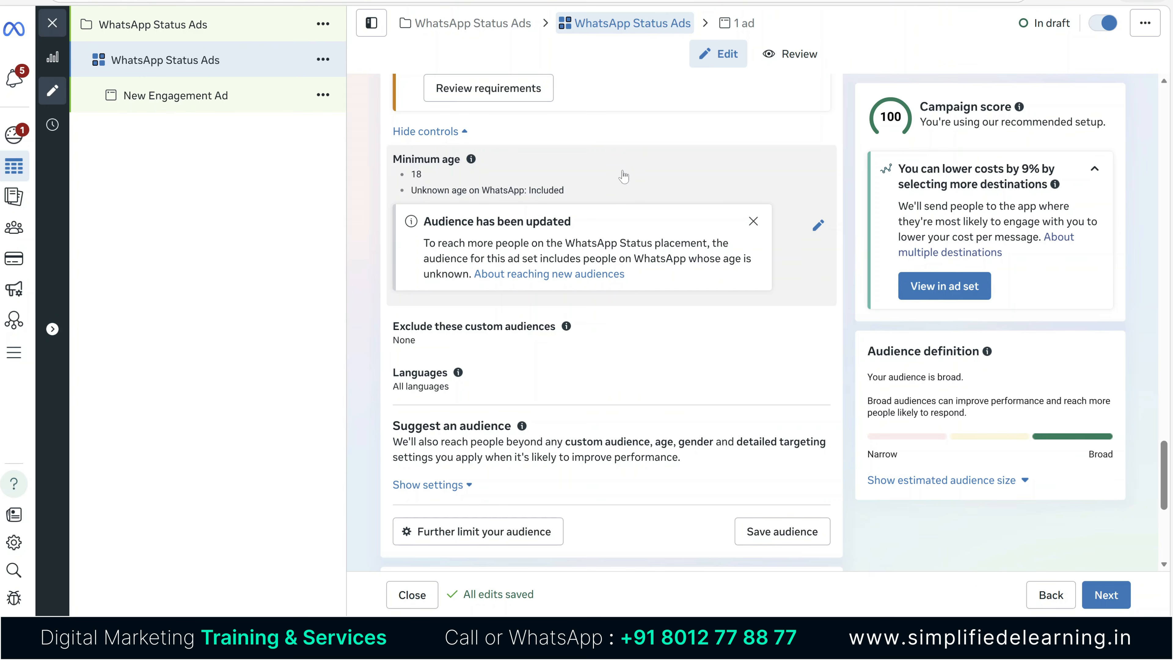
{"action": "scroll", "coordinate": [623, 177], "scroll_direction": "down", "scroll_amount": 3}
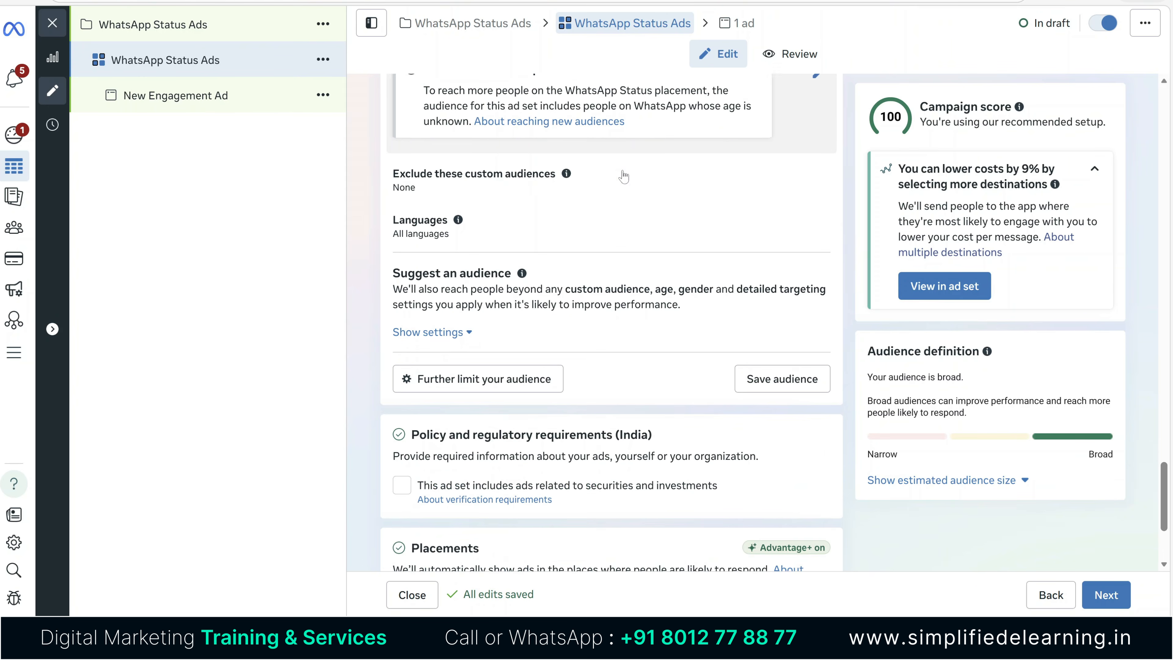
{"action": "left_click", "coordinate": [457, 340]}
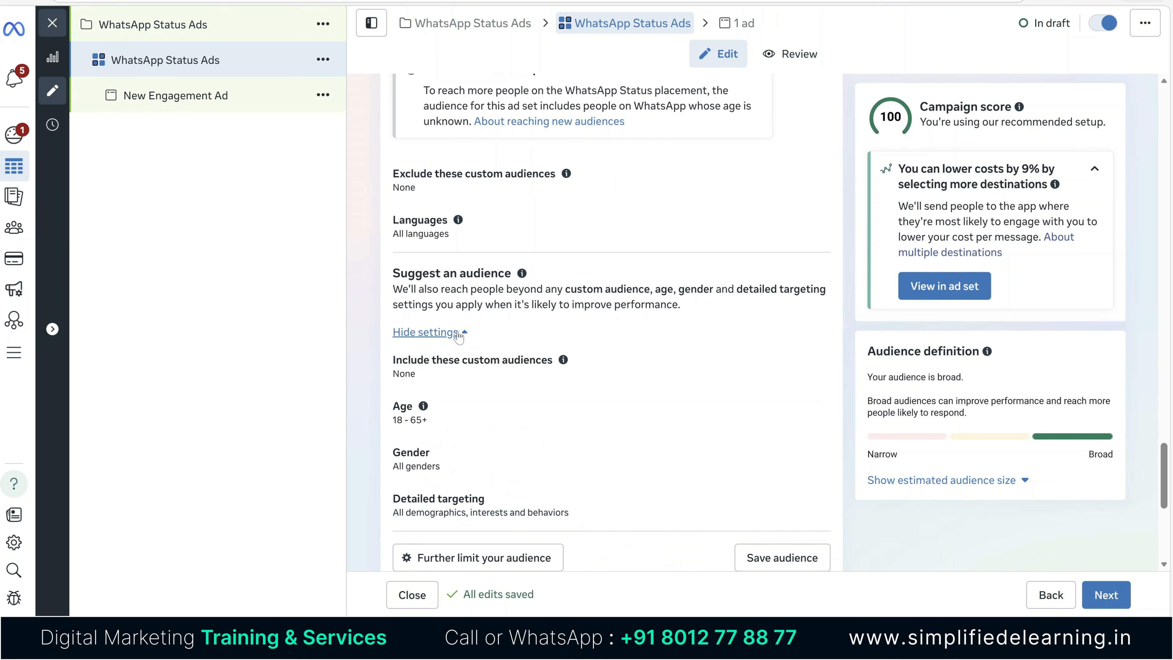
{"action": "scroll", "coordinate": [505, 410], "scroll_direction": "down", "scroll_amount": 2}
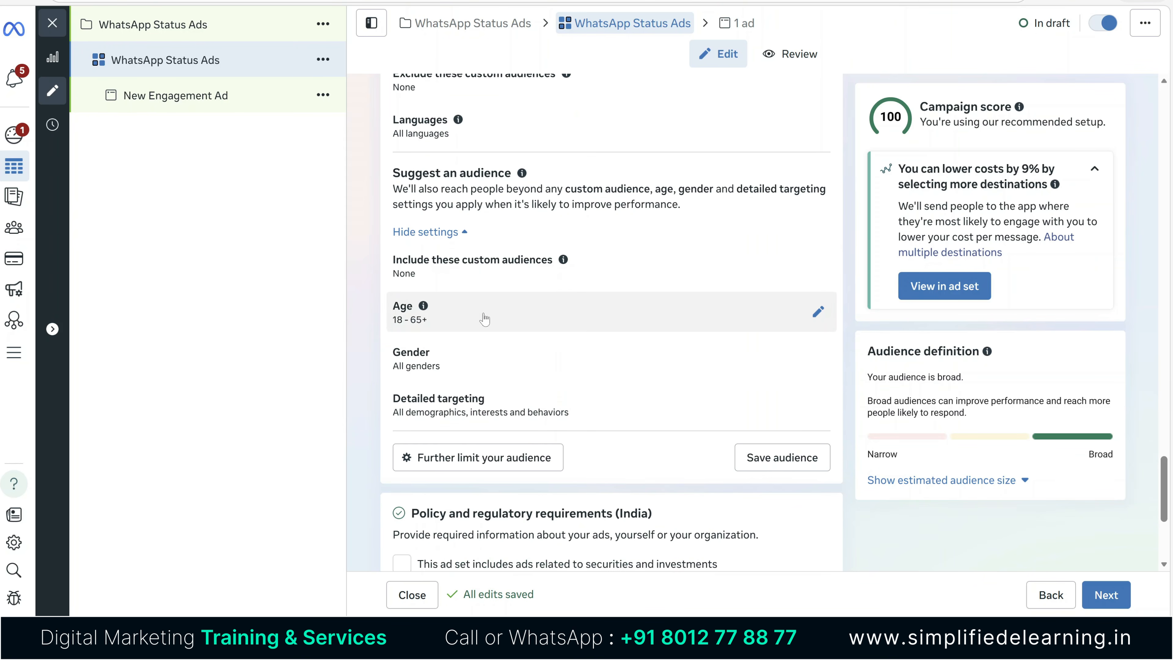
{"action": "left_click", "coordinate": [818, 312]}
{"action": "left_click", "coordinate": [442, 553]}
{"action": "left_click", "coordinate": [516, 386]}
{"action": "scroll", "coordinate": [546, 509], "scroll_direction": "up", "scroll_amount": 5}
{"action": "scroll", "coordinate": [549, 508], "scroll_direction": "up", "scroll_amount": 5}
{"action": "left_click", "coordinate": [539, 445]}
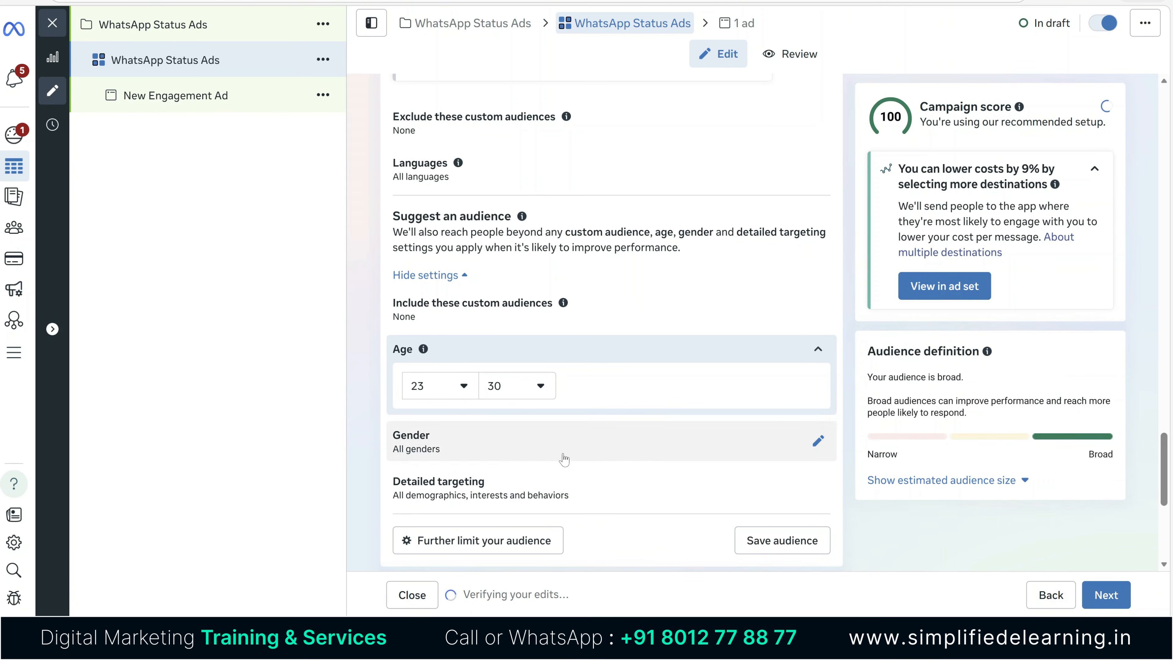
Add the interest Digital marketing (marketing) to the audience's detailed targeting.
{"action": "left_click", "coordinate": [817, 486]}
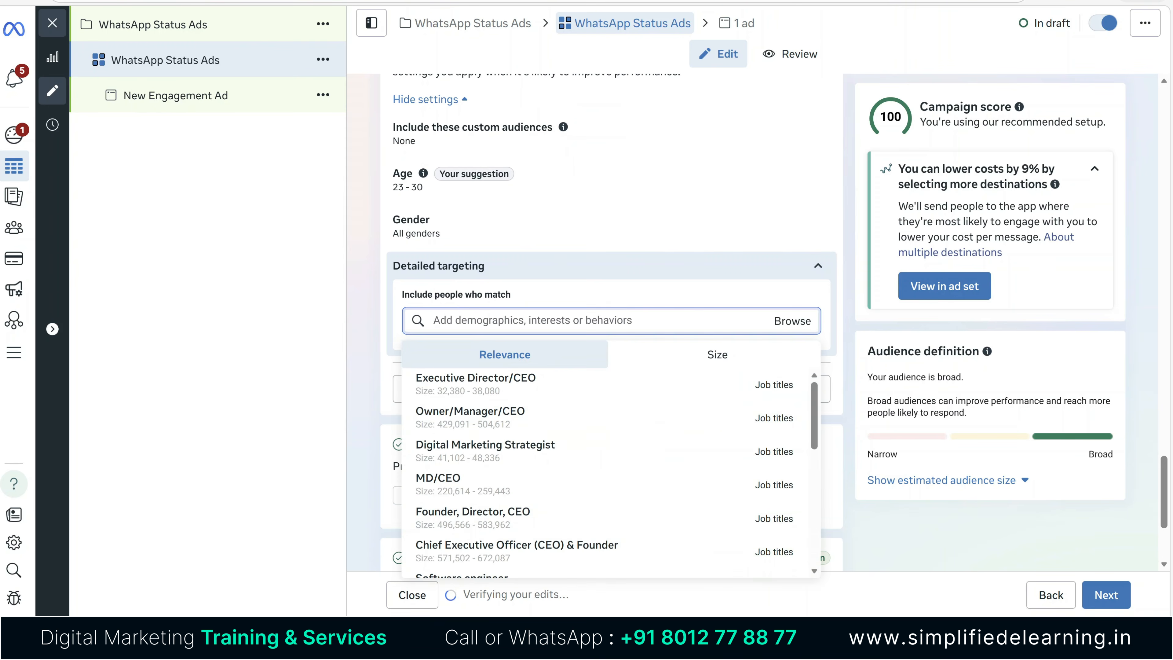
{"action": "type", "text": "digital marketing"}
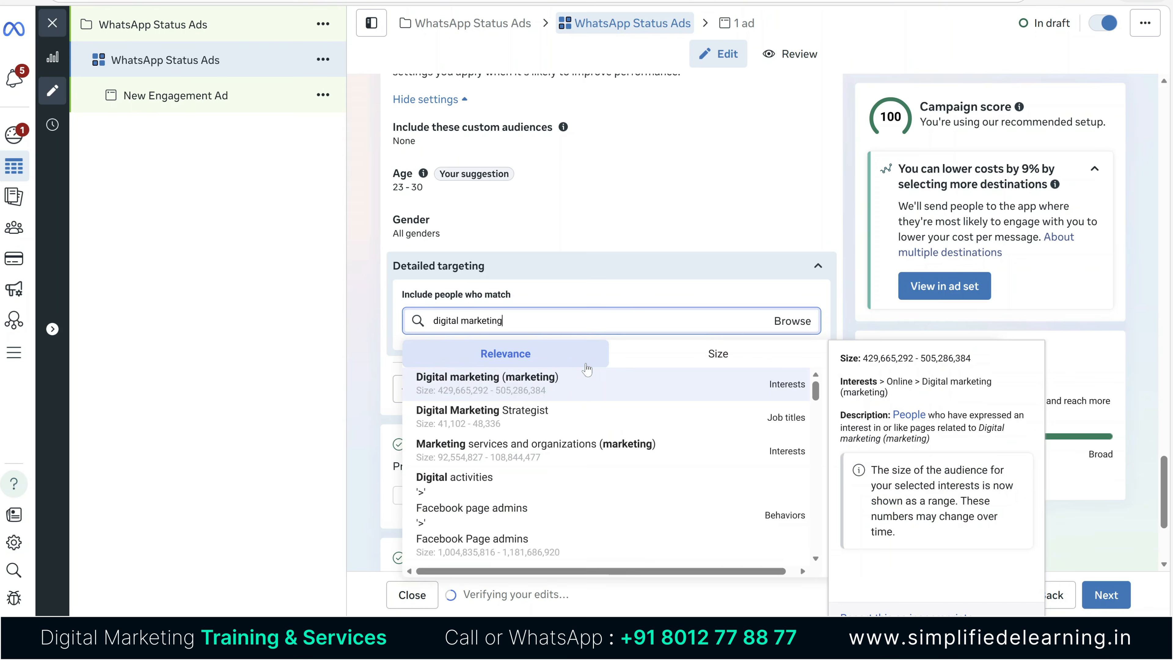
{"action": "left_click", "coordinate": [699, 385]}
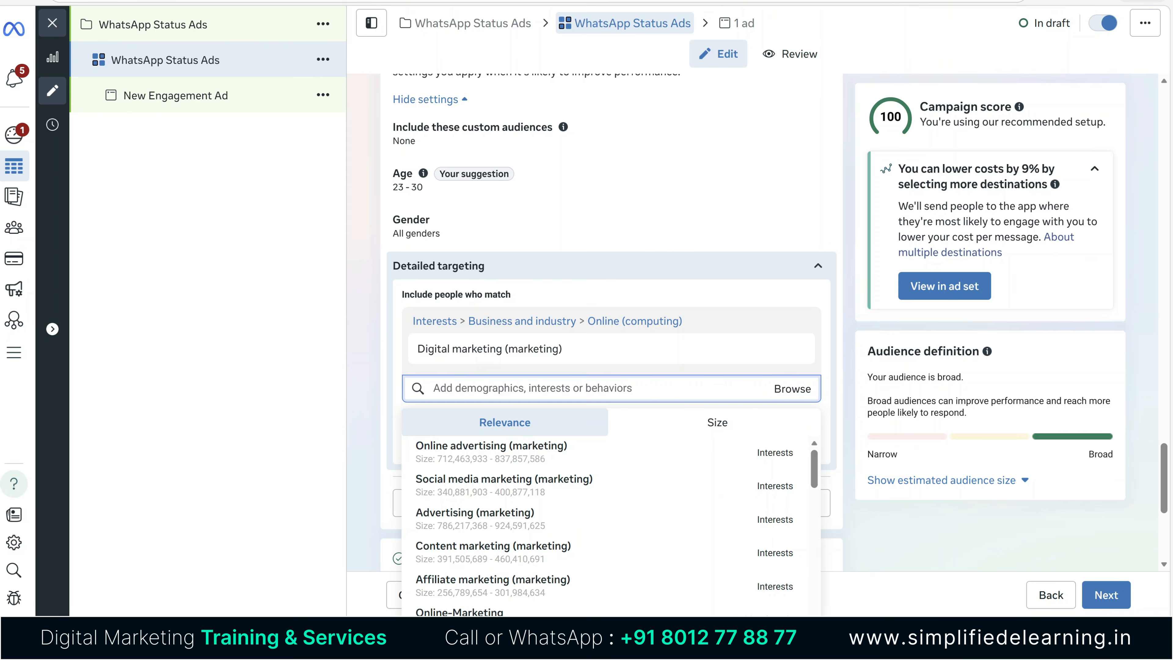
Show the ad set's placement settings and exclude Facebook and Audience Network from the platforms.
{"action": "scroll", "coordinate": [616, 296], "scroll_direction": "down", "scroll_amount": 6}
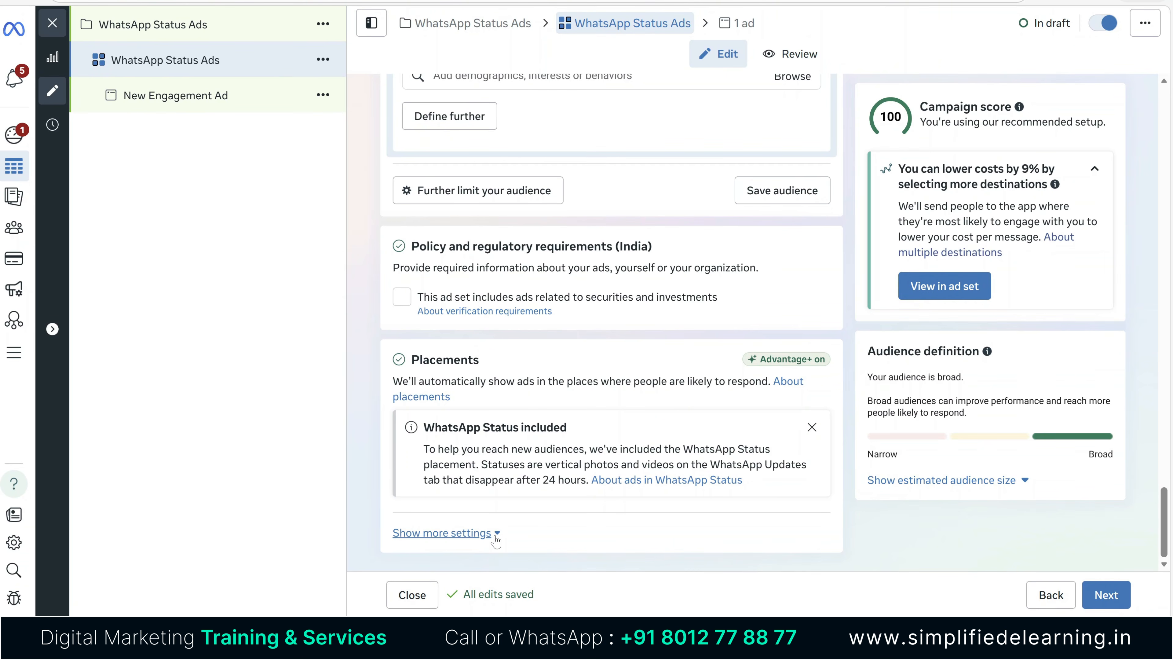
{"action": "left_click", "coordinate": [495, 536]}
{"action": "scroll", "coordinate": [495, 538], "scroll_direction": "down", "scroll_amount": 8}
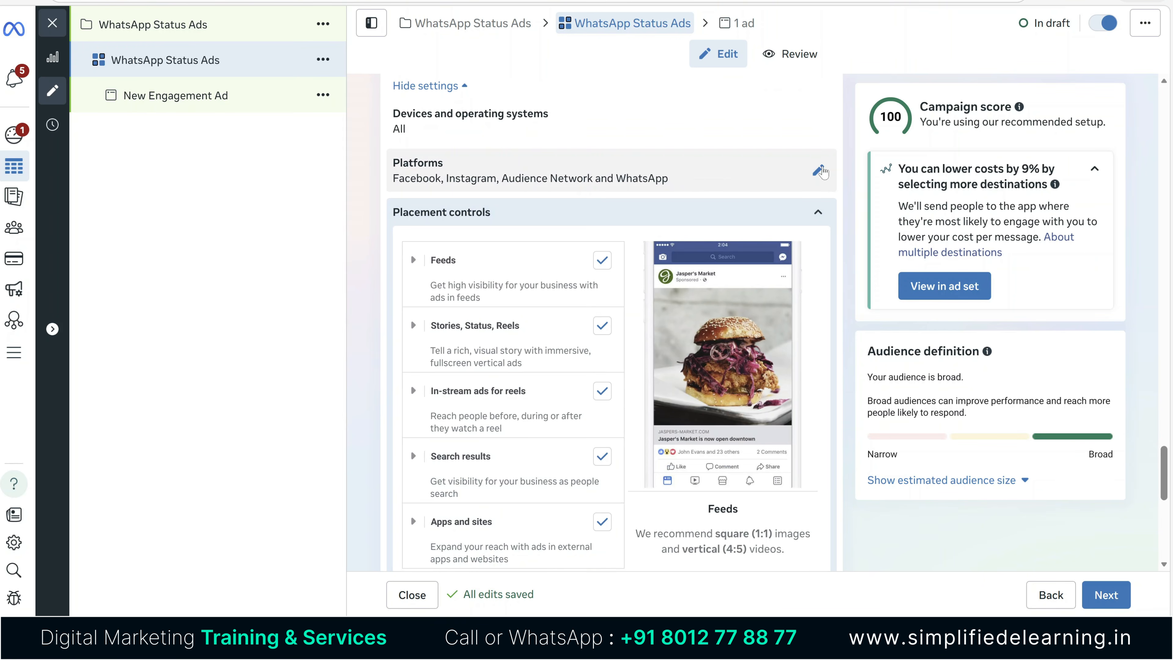
{"action": "left_click", "coordinate": [818, 171]}
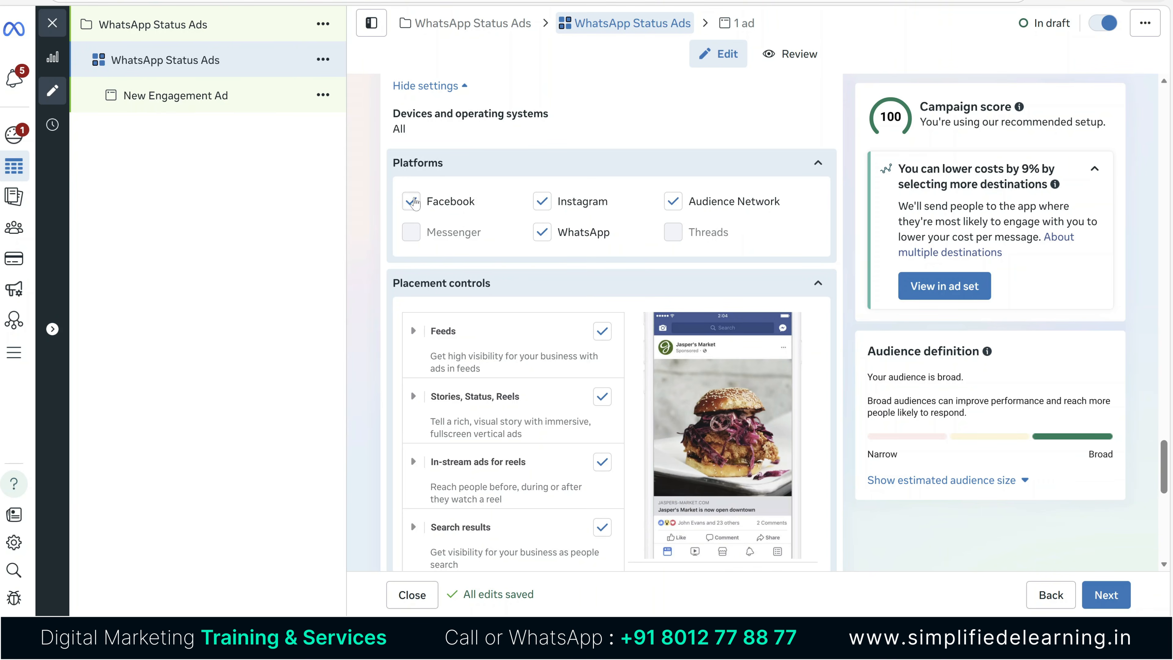
{"action": "left_click", "coordinate": [412, 201]}
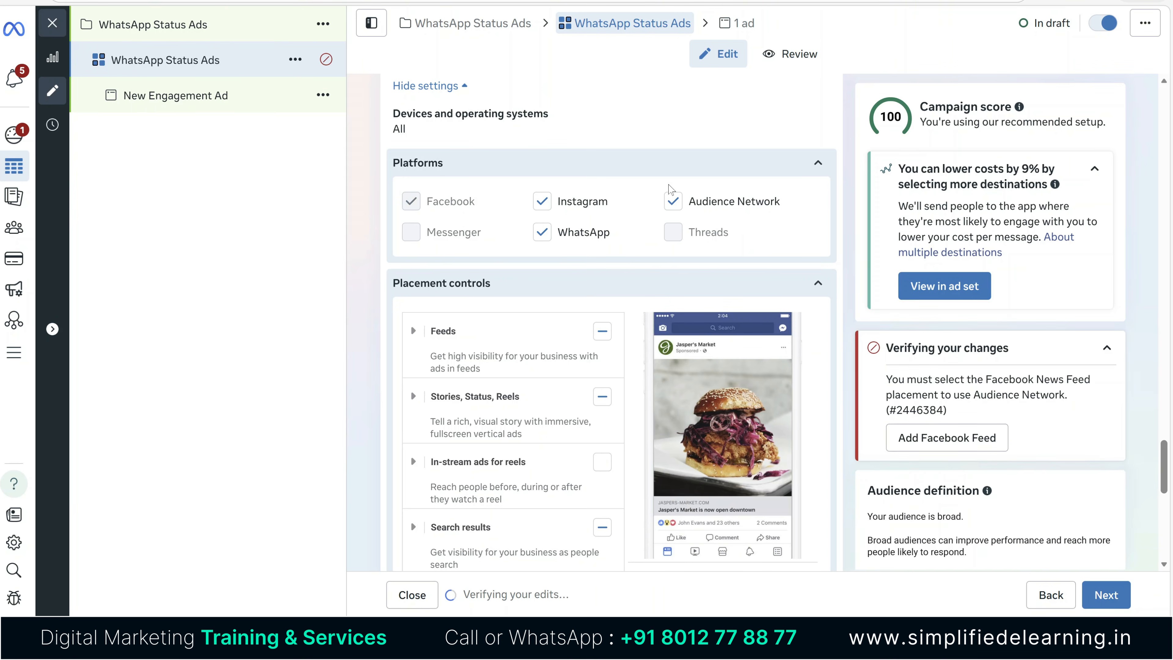
{"action": "scroll", "coordinate": [678, 207], "scroll_direction": "down", "scroll_amount": 2}
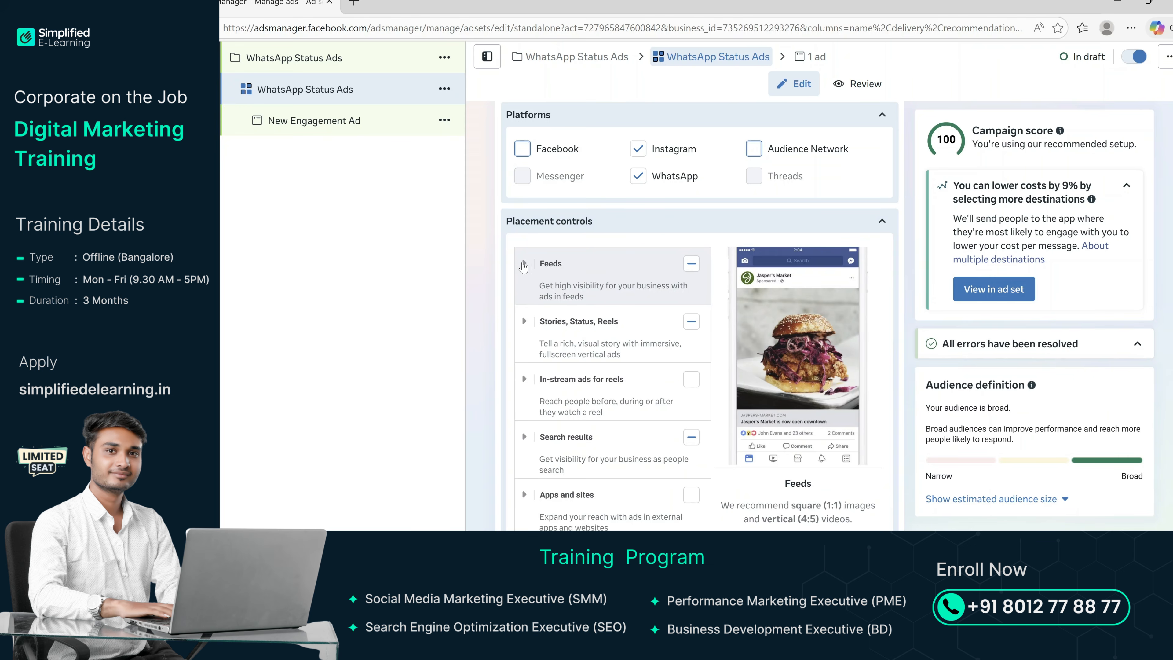
Exclude Instagram Explore home, Instagram profile feed and Instagram feed from the Feeds placements.
{"action": "left_click", "coordinate": [523, 264]}
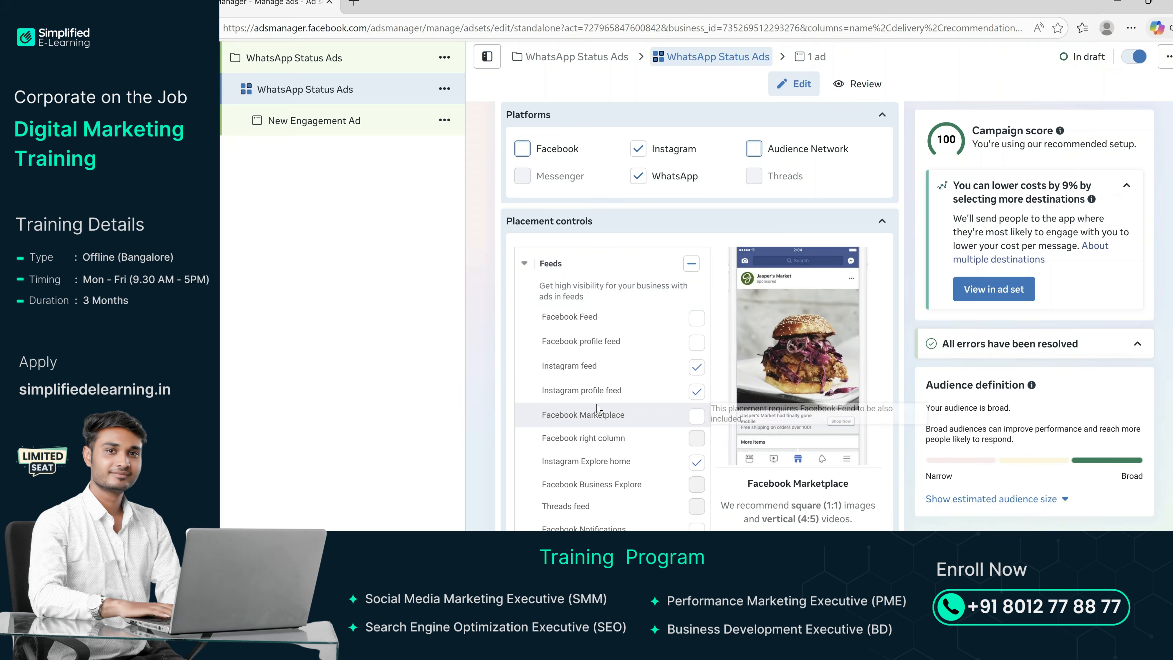
{"action": "scroll", "coordinate": [601, 397], "scroll_direction": "down", "scroll_amount": 1}
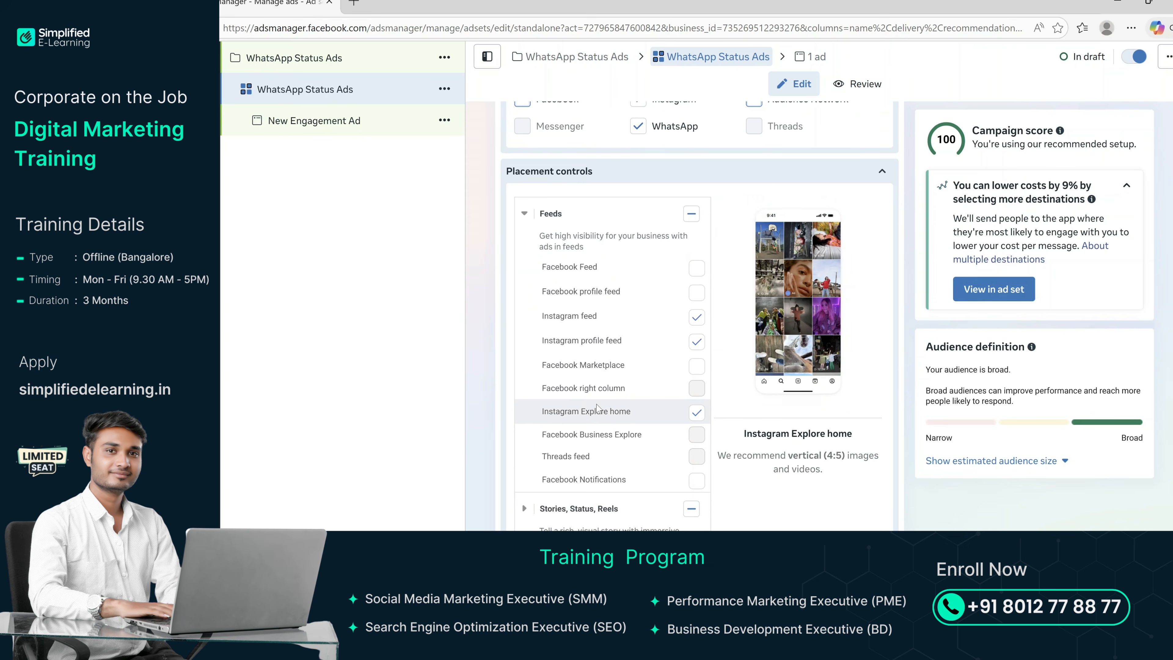
{"action": "left_click", "coordinate": [701, 419]}
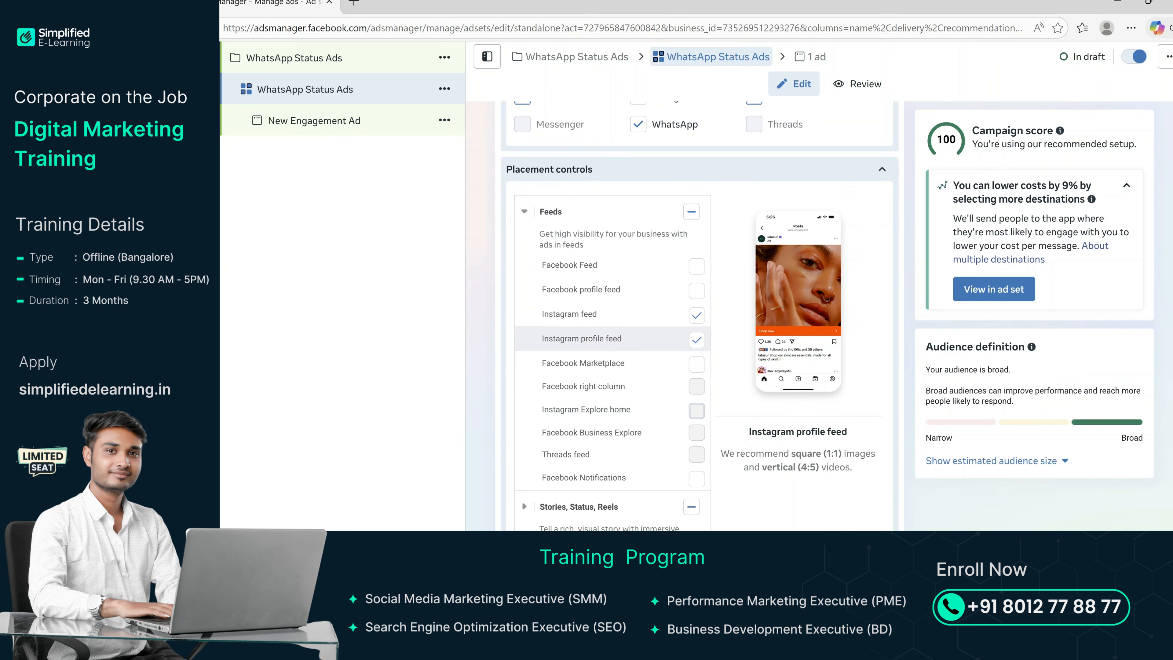
{"action": "left_click", "coordinate": [699, 344]}
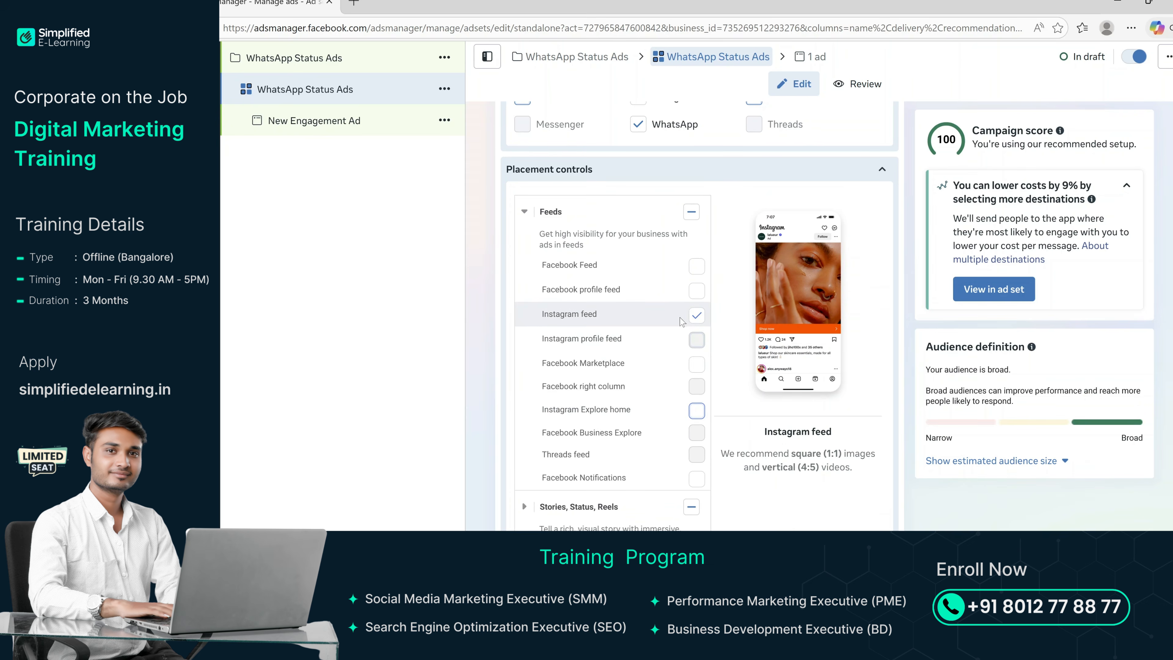
{"action": "scroll", "coordinate": [682, 323], "scroll_direction": "up", "scroll_amount": 3}
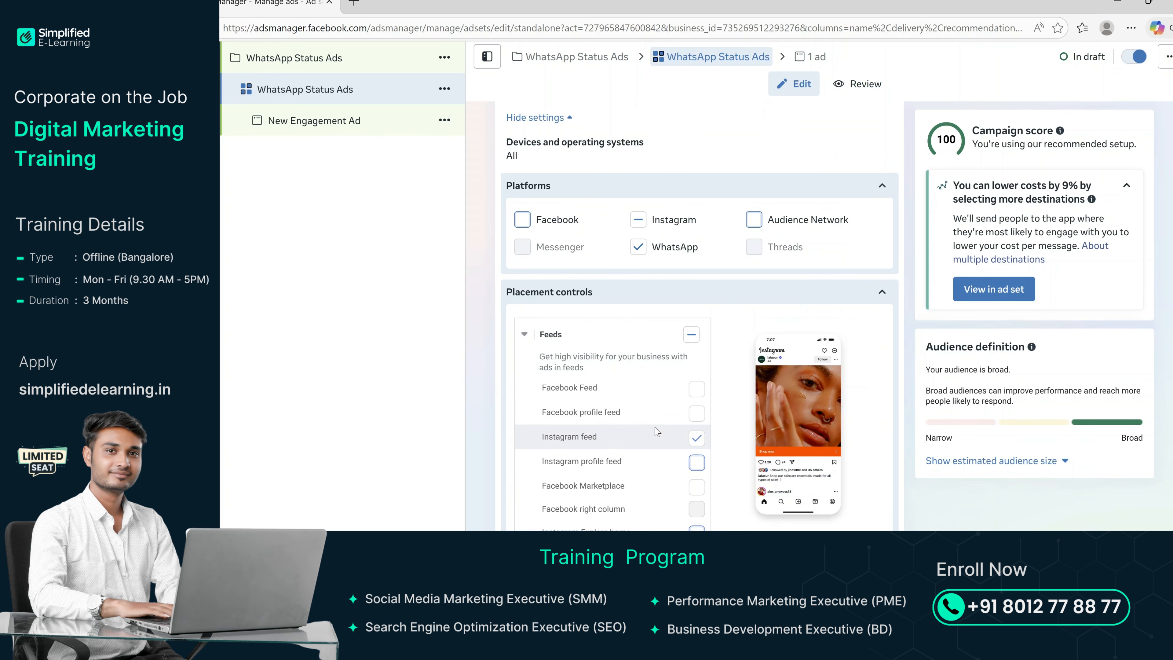
{"action": "left_click", "coordinate": [696, 438]}
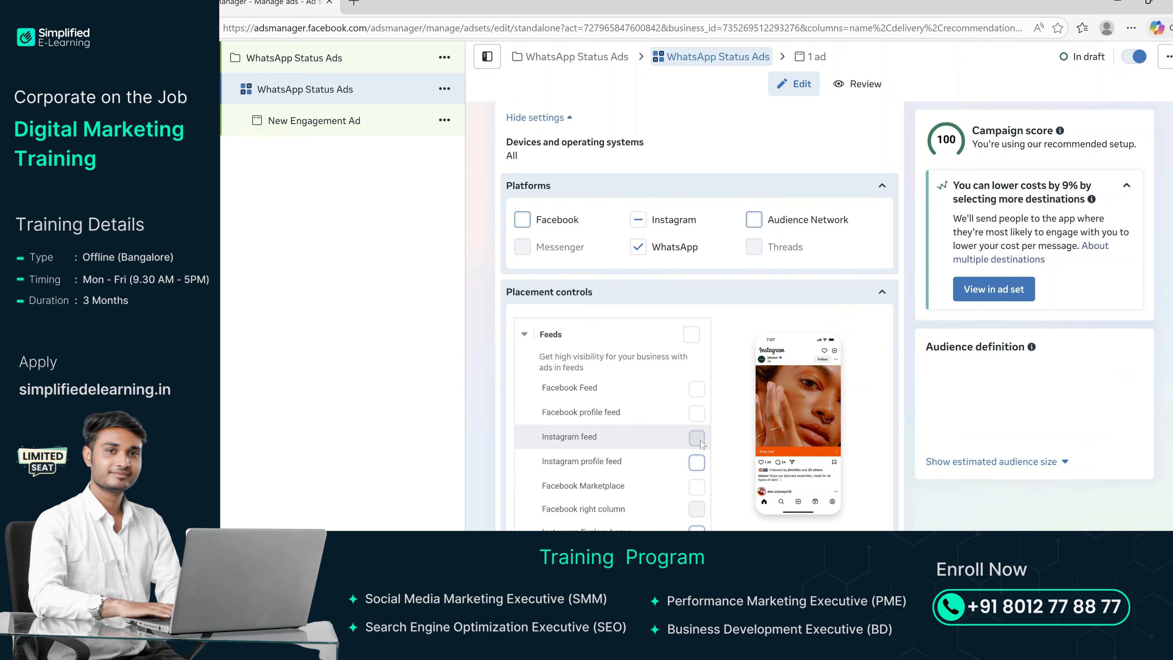
Exclude Instagram Reels from the Stories, Status, Reels placements.
{"action": "scroll", "coordinate": [591, 416], "scroll_direction": "down", "scroll_amount": 5}
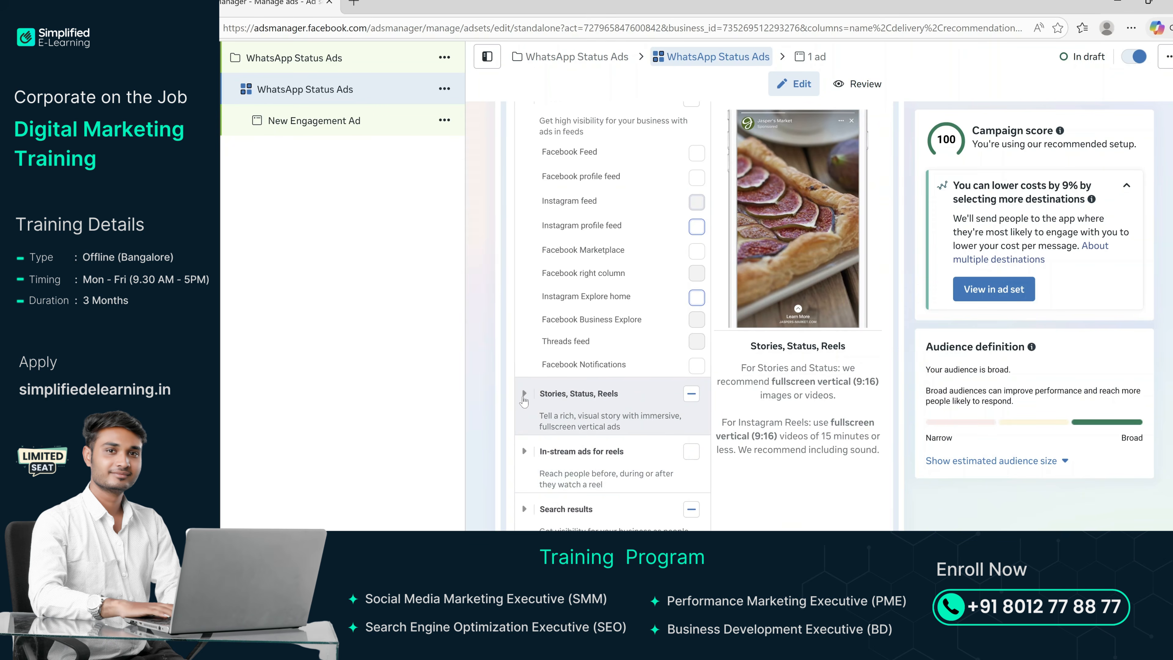
{"action": "left_click", "coordinate": [590, 414]}
{"action": "scroll", "coordinate": [591, 463], "scroll_direction": "down", "scroll_amount": 2}
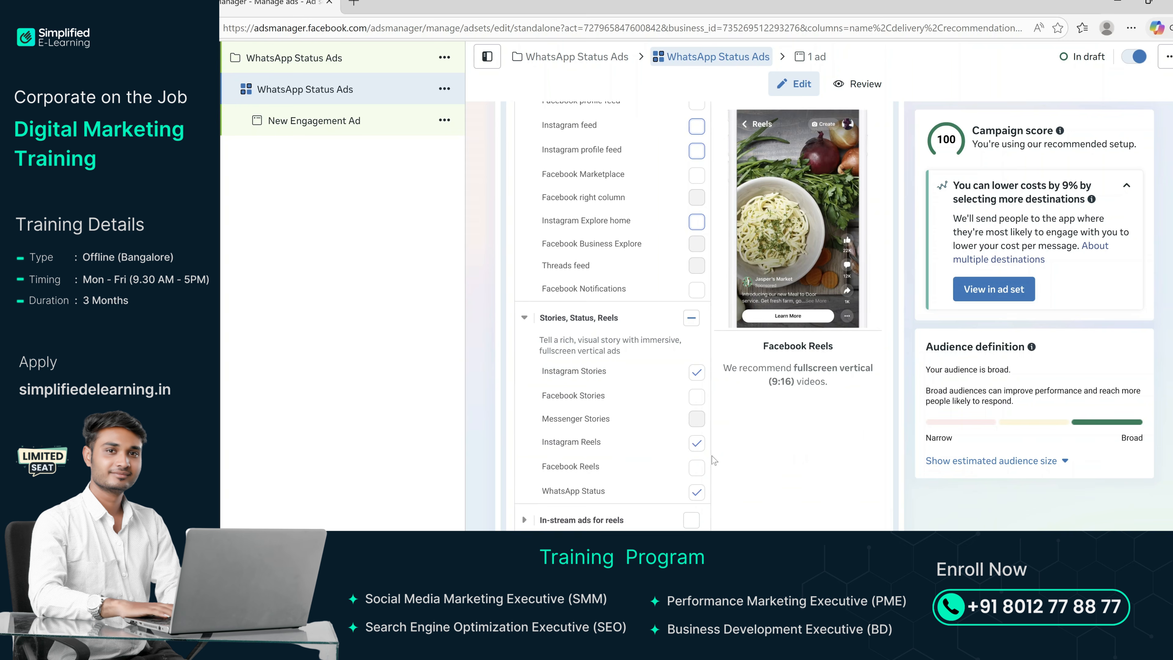
{"action": "left_click", "coordinate": [696, 490]}
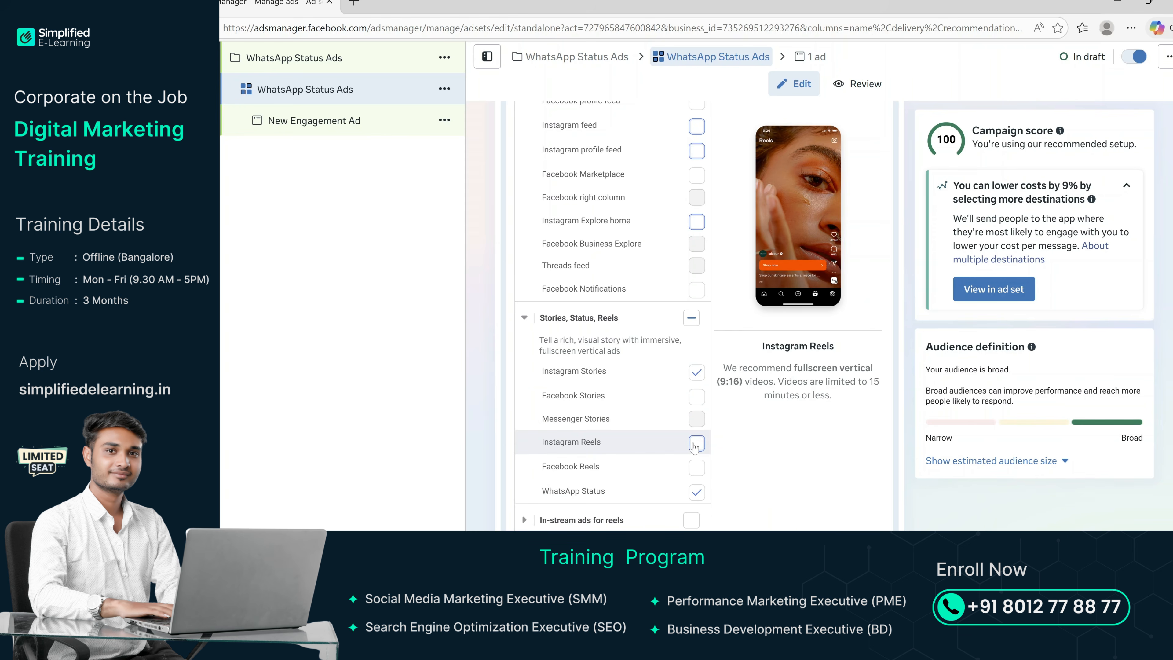
Exclude Instagram search results from the Search results placements and expand the In-stream ads for reels group.
{"action": "scroll", "coordinate": [694, 446], "scroll_direction": "down", "scroll_amount": 5}
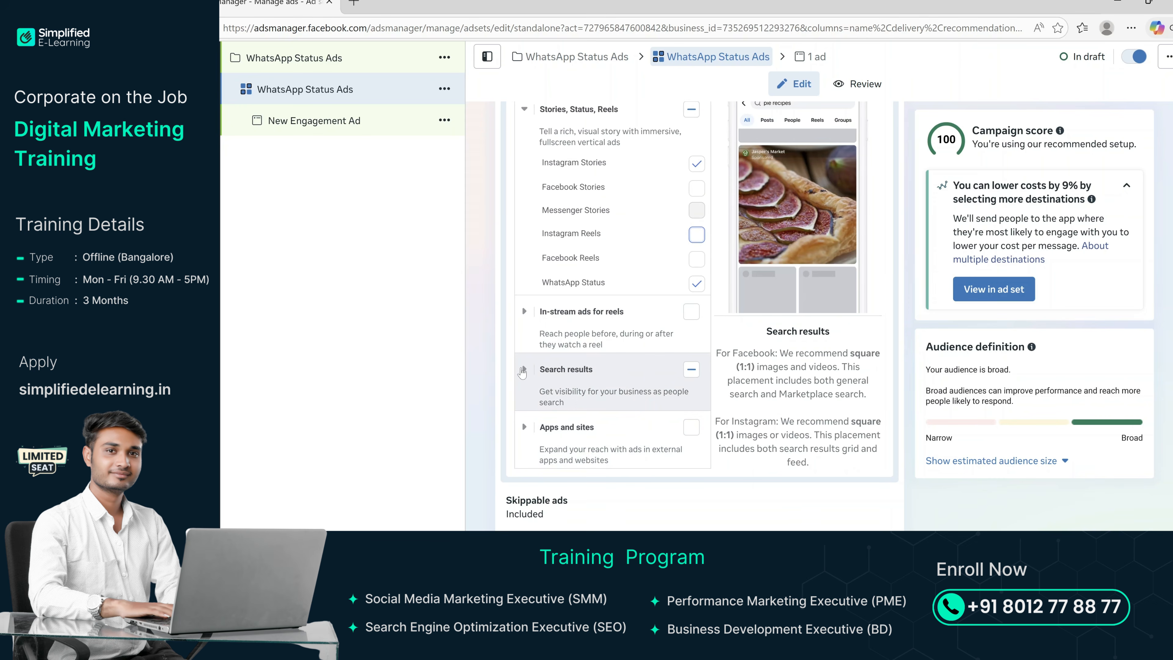
{"action": "left_click", "coordinate": [524, 370]}
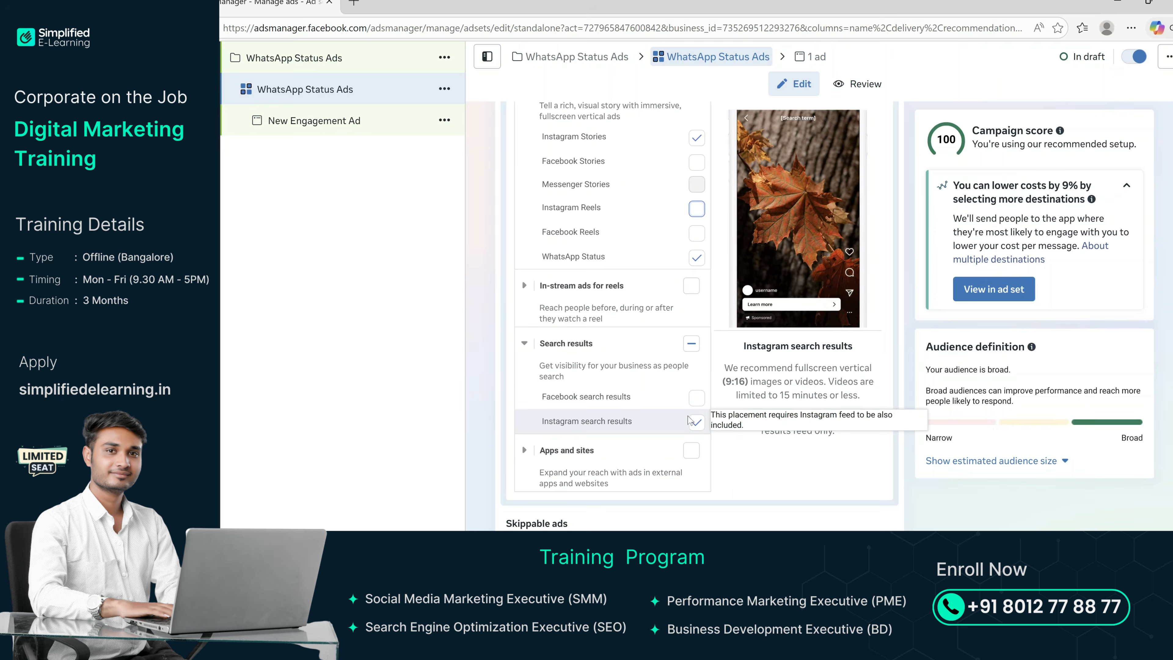
{"action": "left_click", "coordinate": [696, 422]}
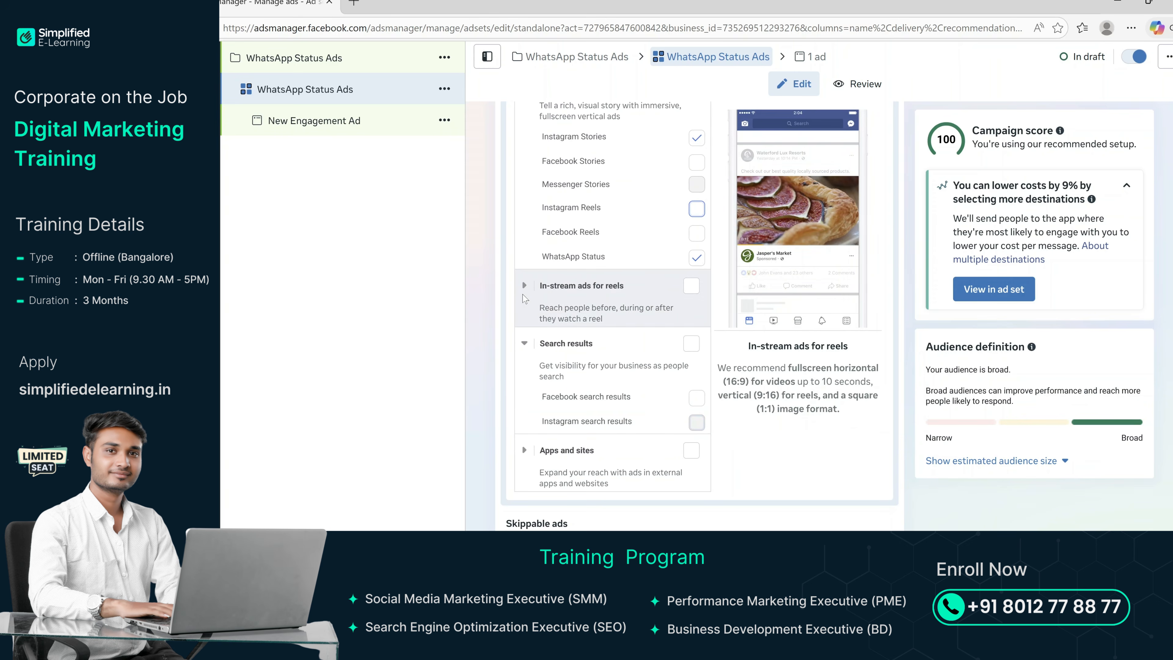
{"action": "left_click", "coordinate": [524, 286]}
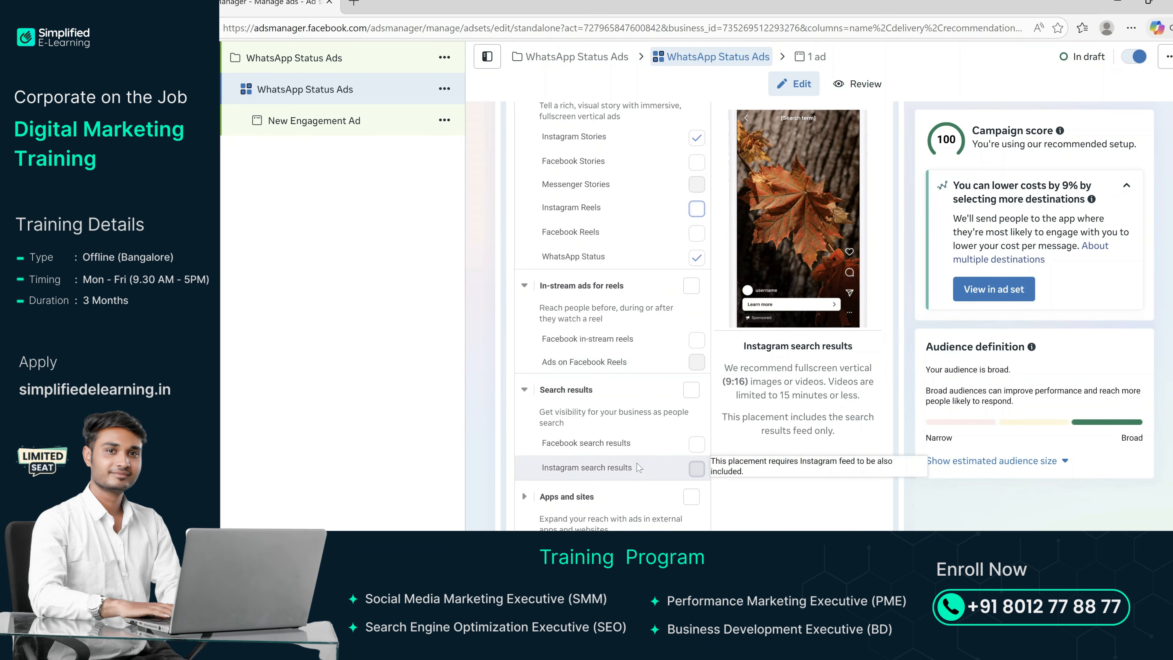
Continue from the ad set to the ad level and name the ad WhatsApp Status Ads.
{"action": "scroll", "coordinate": [630, 331], "scroll_direction": "down", "scroll_amount": 7}
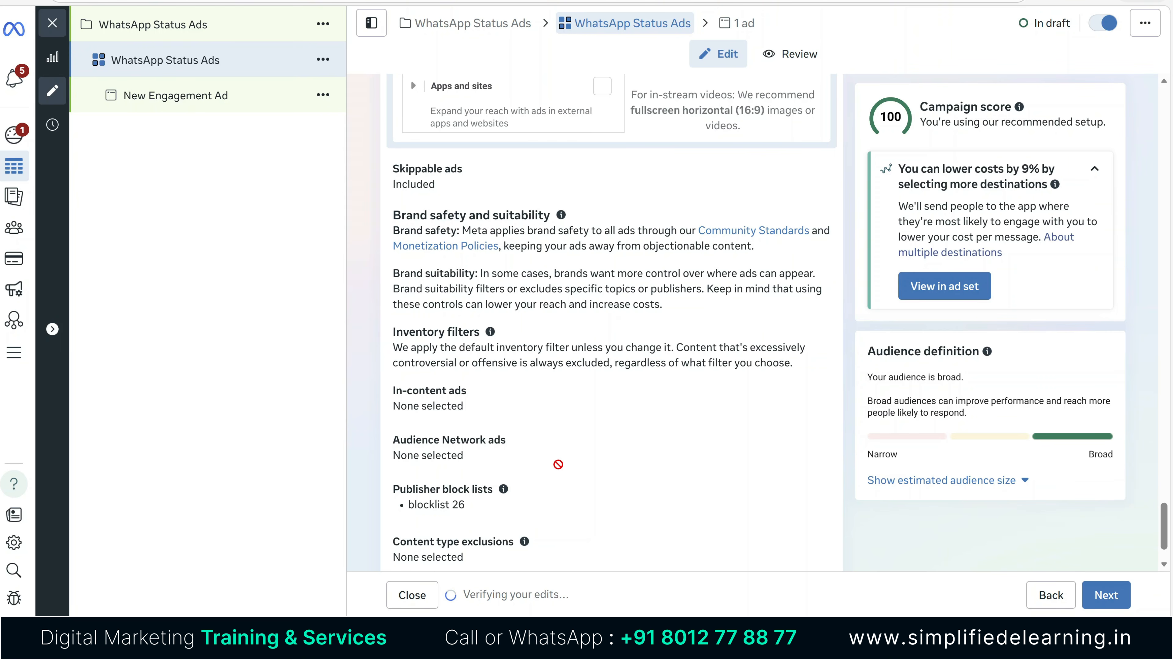
{"action": "scroll", "coordinate": [558, 464], "scroll_direction": "down", "scroll_amount": 2}
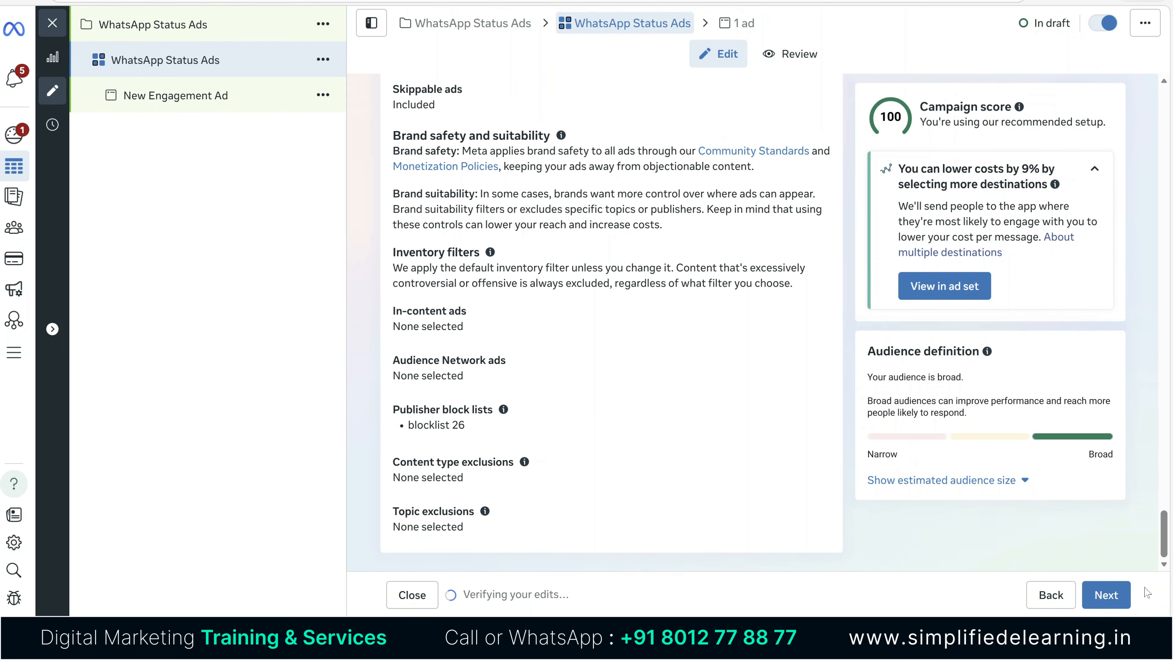
{"action": "left_click", "coordinate": [1107, 595]}
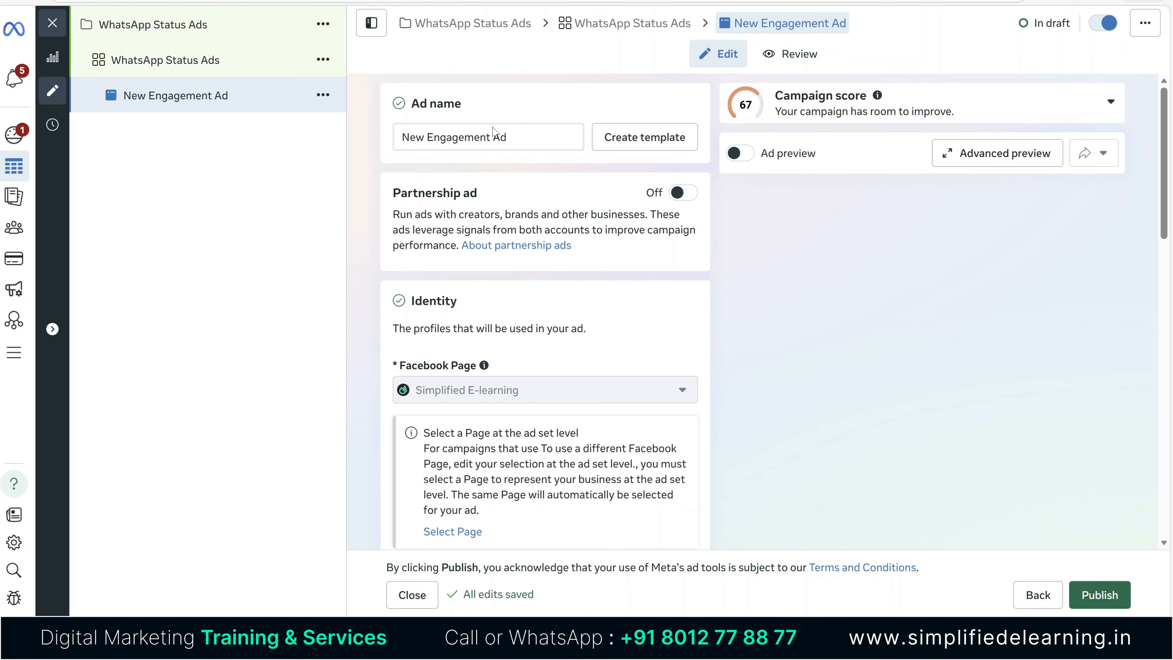
{"action": "left_click_drag", "start_coordinate": [526, 139], "coordinate": [344, 139]}
{"action": "type", "text": "WhatsApp Status Ads"}
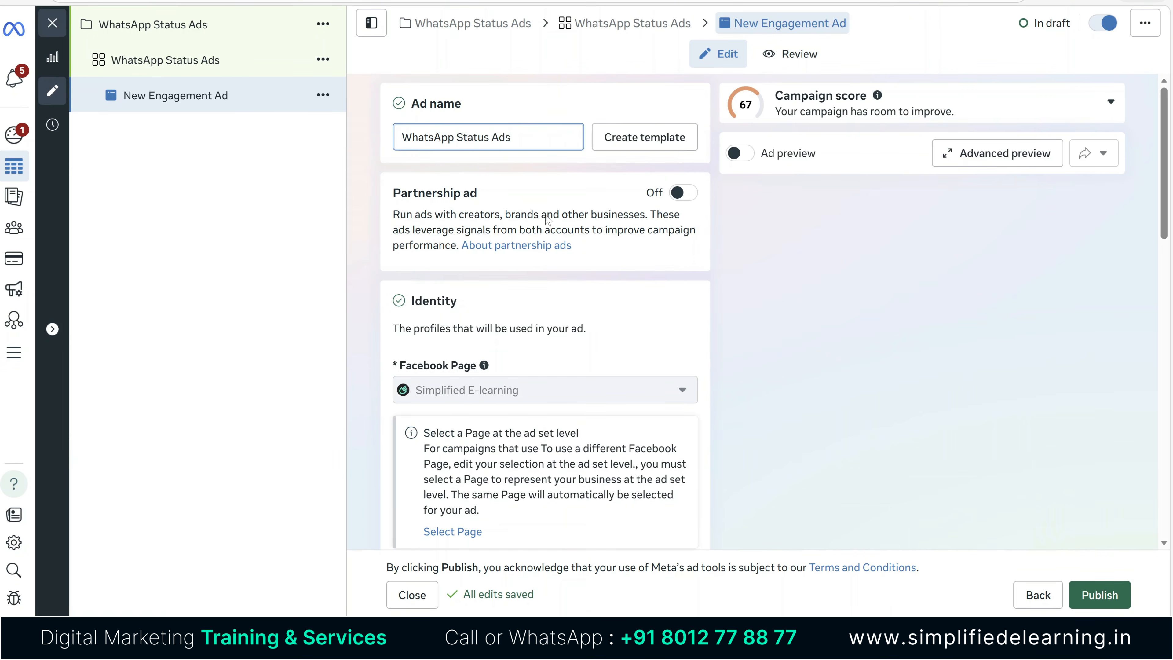
Set up an image ad creative with the account image 9x16.jpeg_105 and accept its original vertical crop.
{"action": "scroll", "coordinate": [467, 249], "scroll_direction": "down", "scroll_amount": 3}
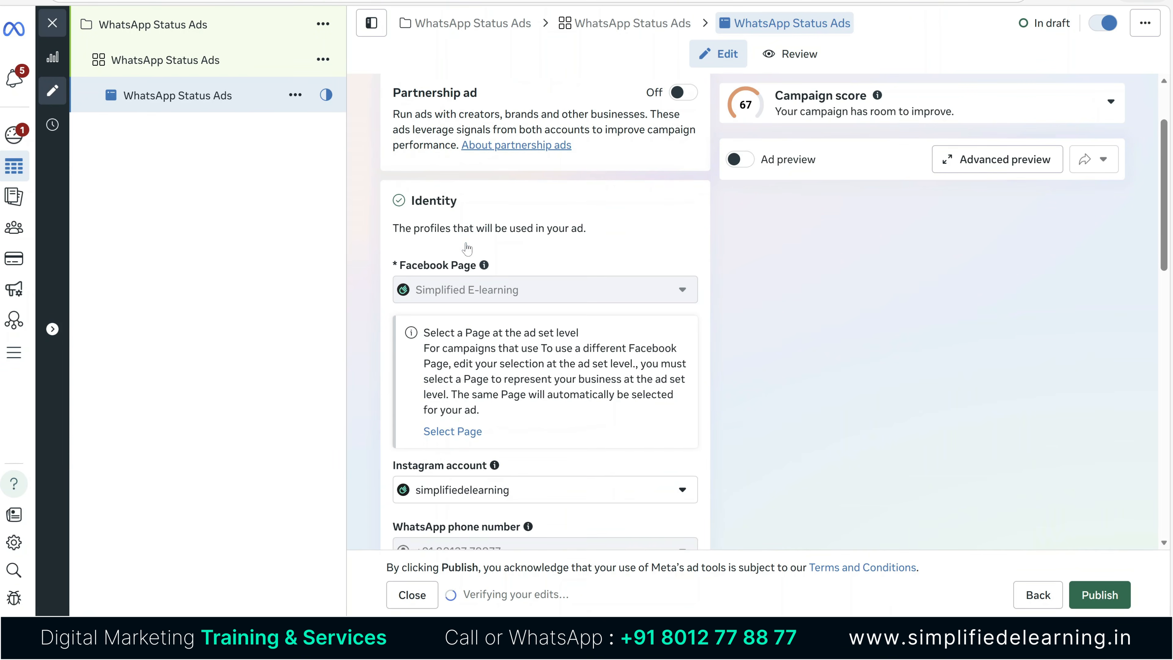
{"action": "scroll", "coordinate": [467, 249], "scroll_direction": "down", "scroll_amount": 2}
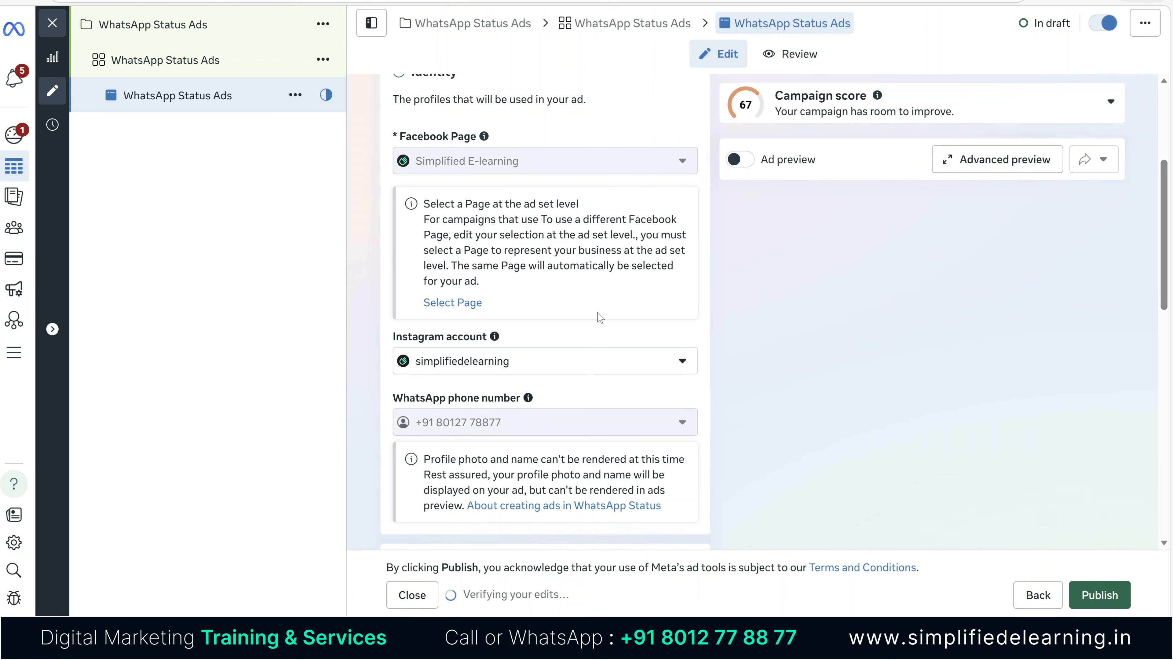
{"action": "scroll", "coordinate": [600, 318], "scroll_direction": "down", "scroll_amount": 7}
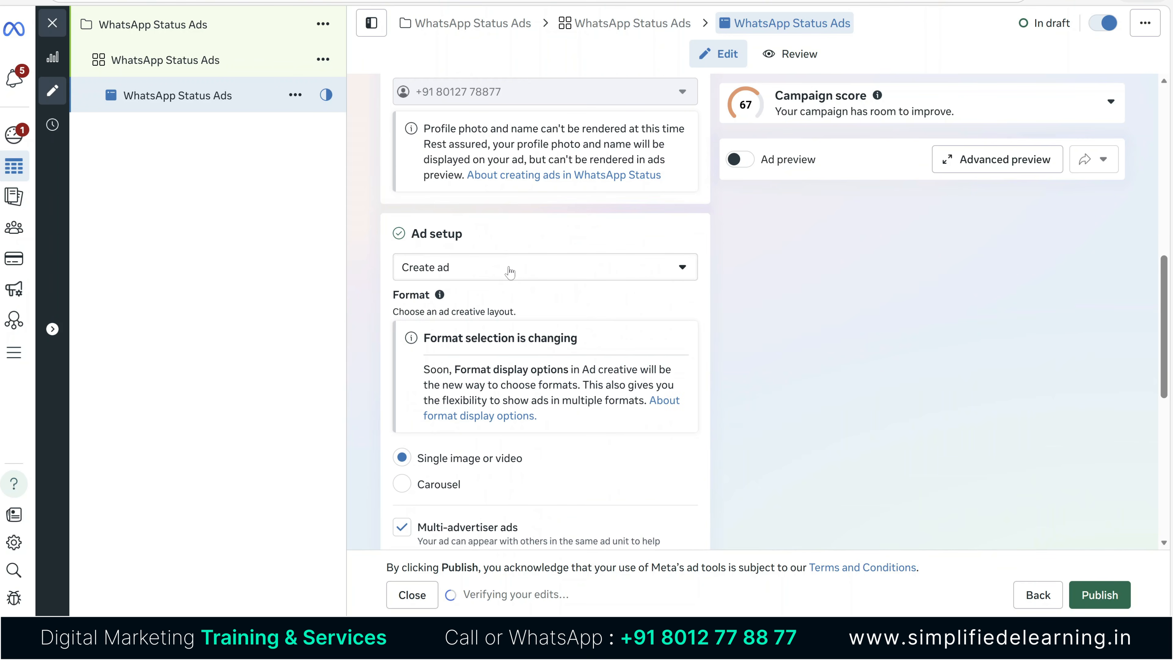
{"action": "scroll", "coordinate": [510, 272], "scroll_direction": "down", "scroll_amount": 3}
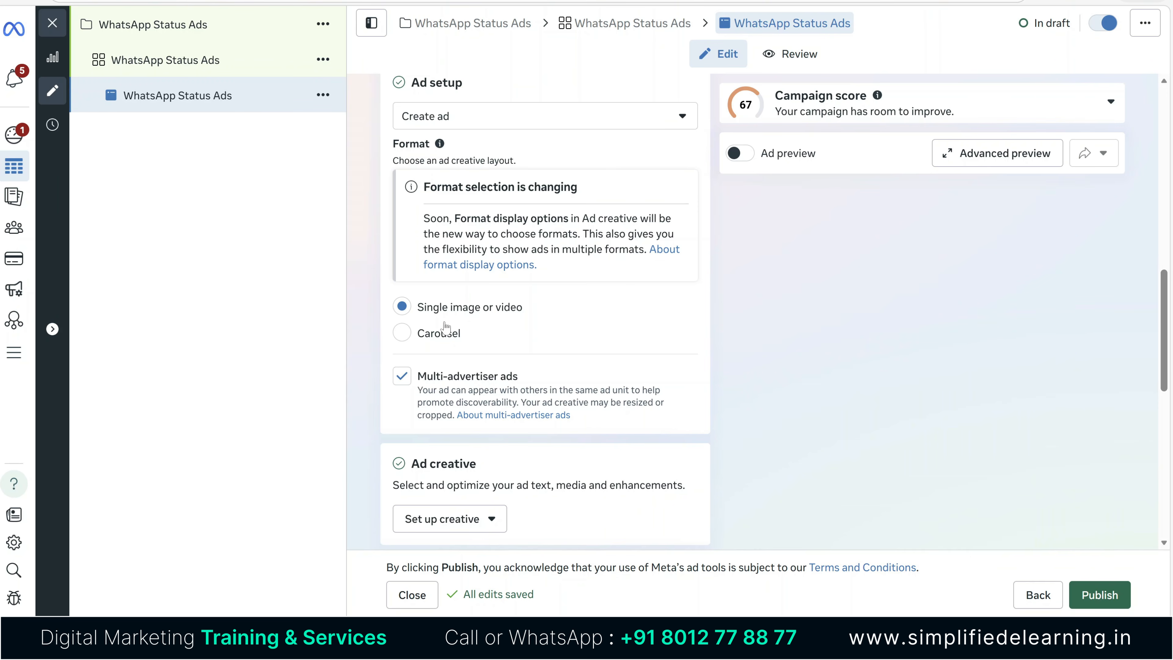
{"action": "scroll", "coordinate": [445, 327], "scroll_direction": "down", "scroll_amount": 5}
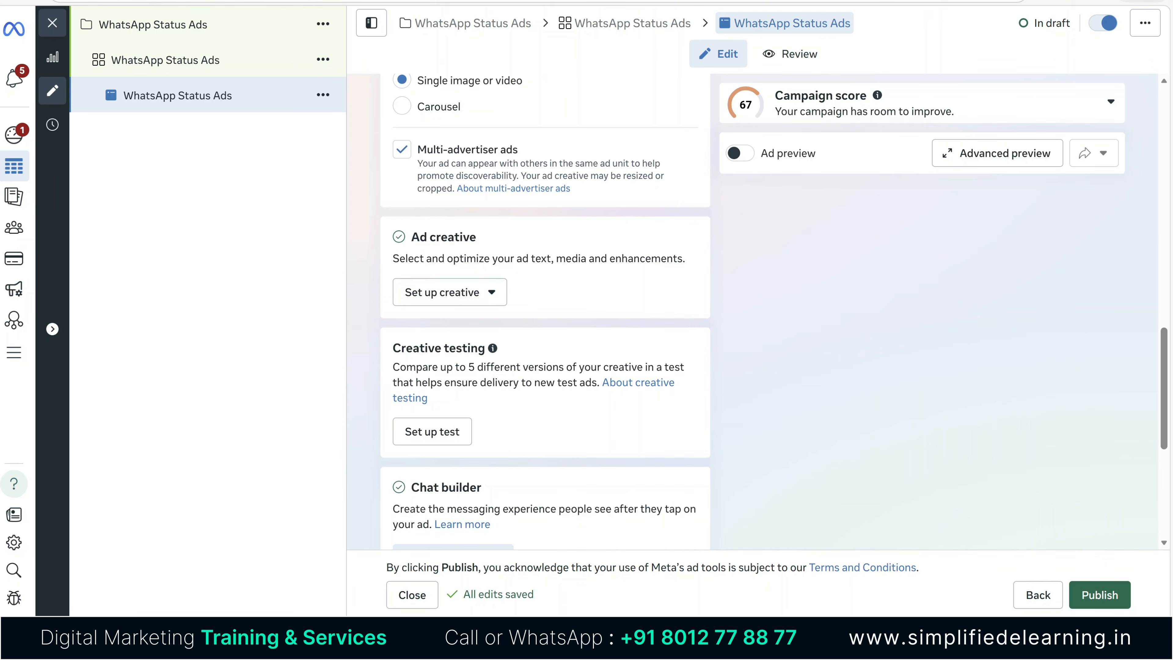
{"action": "left_click", "coordinate": [466, 296]}
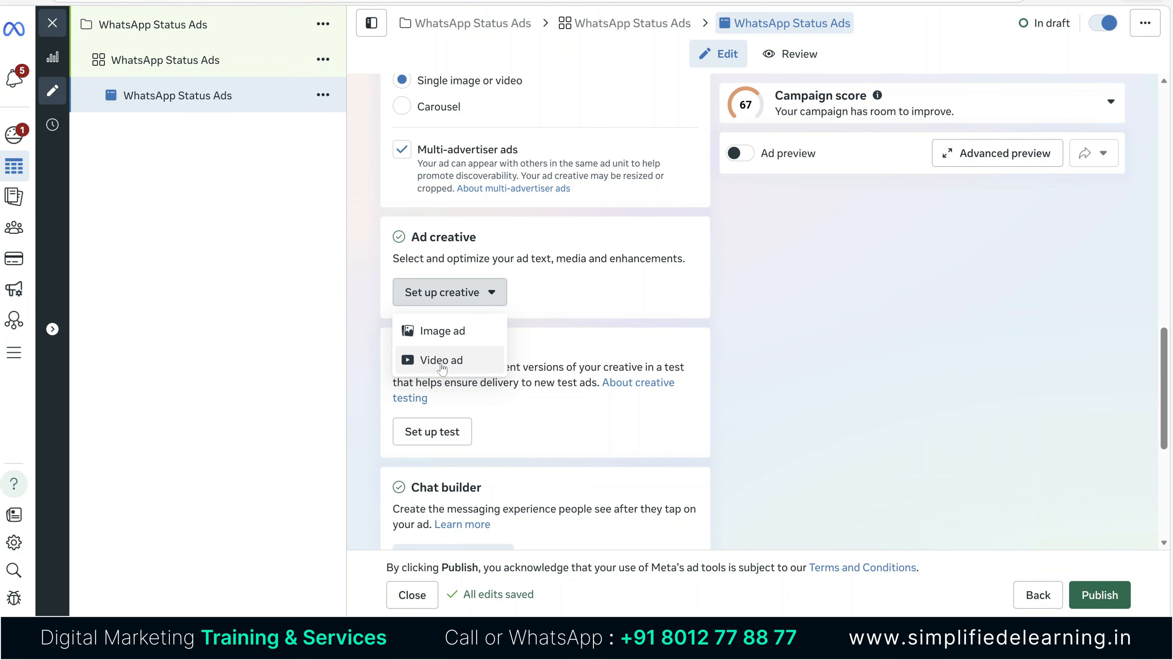
{"action": "left_click", "coordinate": [443, 332]}
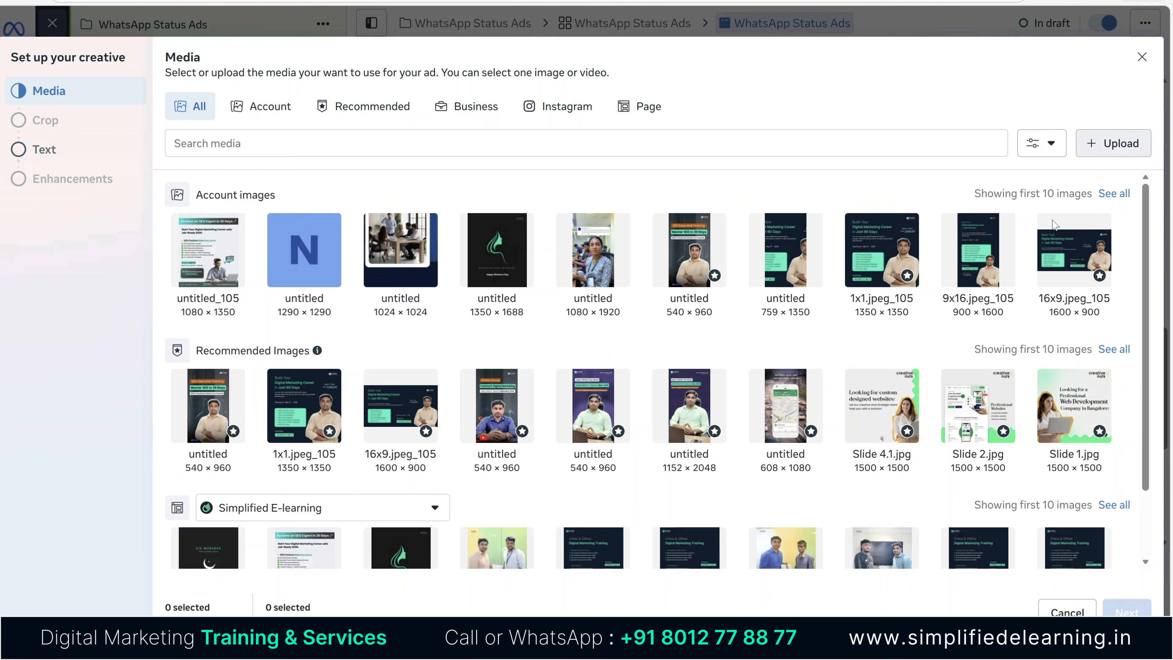
{"action": "left_click", "coordinate": [990, 245]}
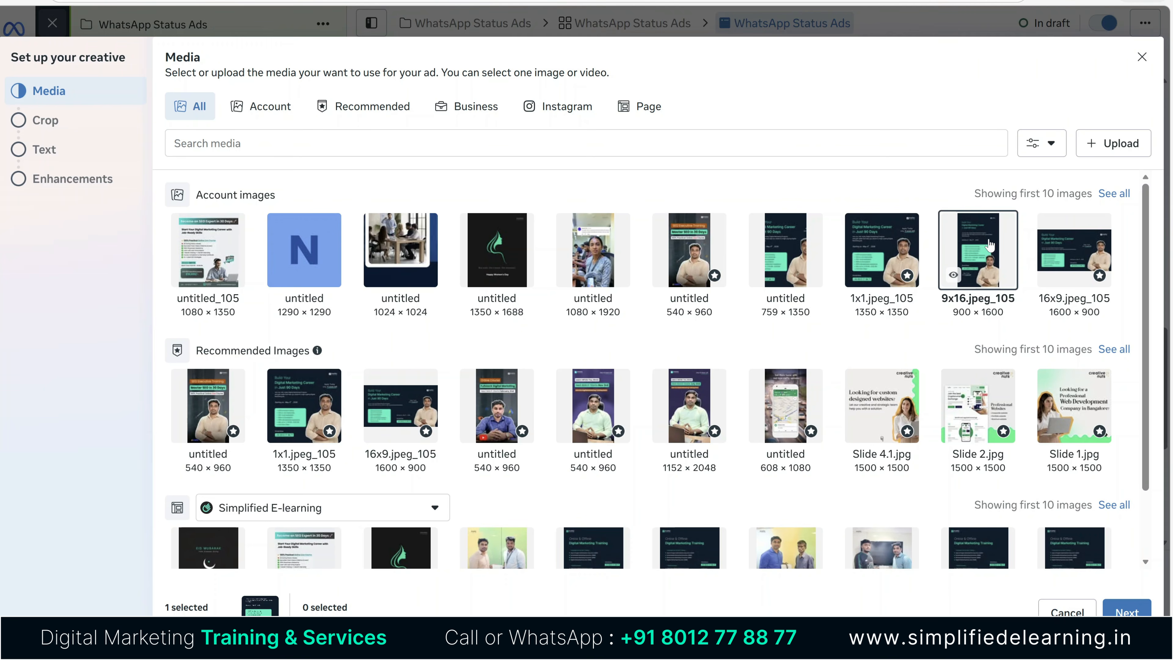
{"action": "left_click", "coordinate": [1128, 610]}
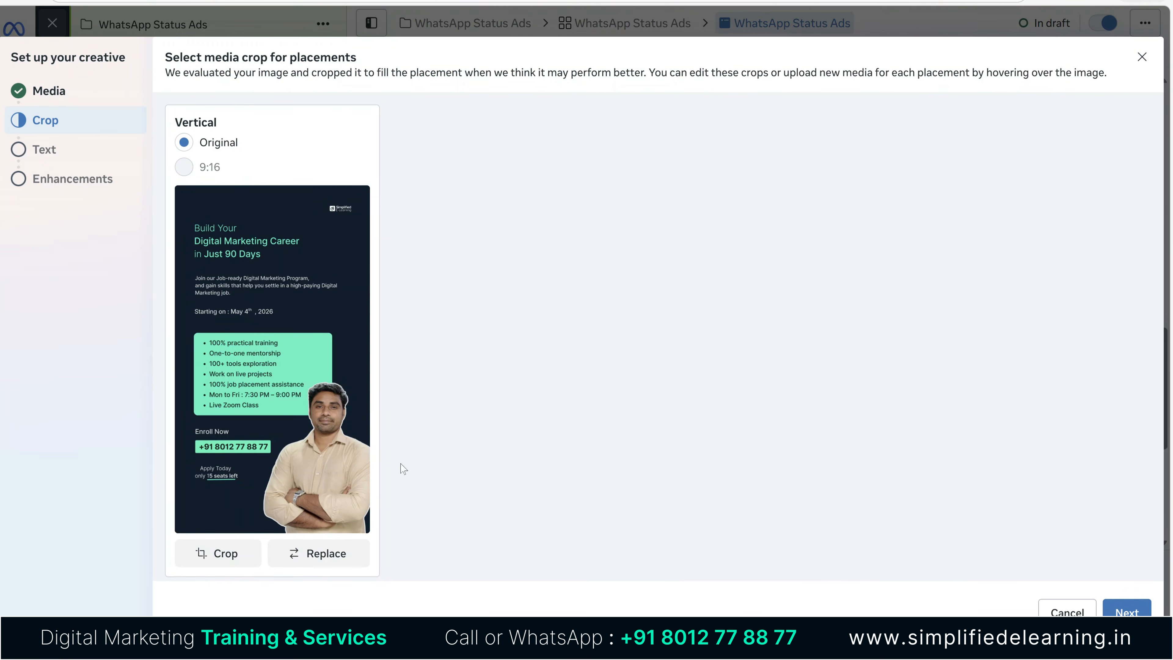
{"action": "left_click", "coordinate": [1125, 612]}
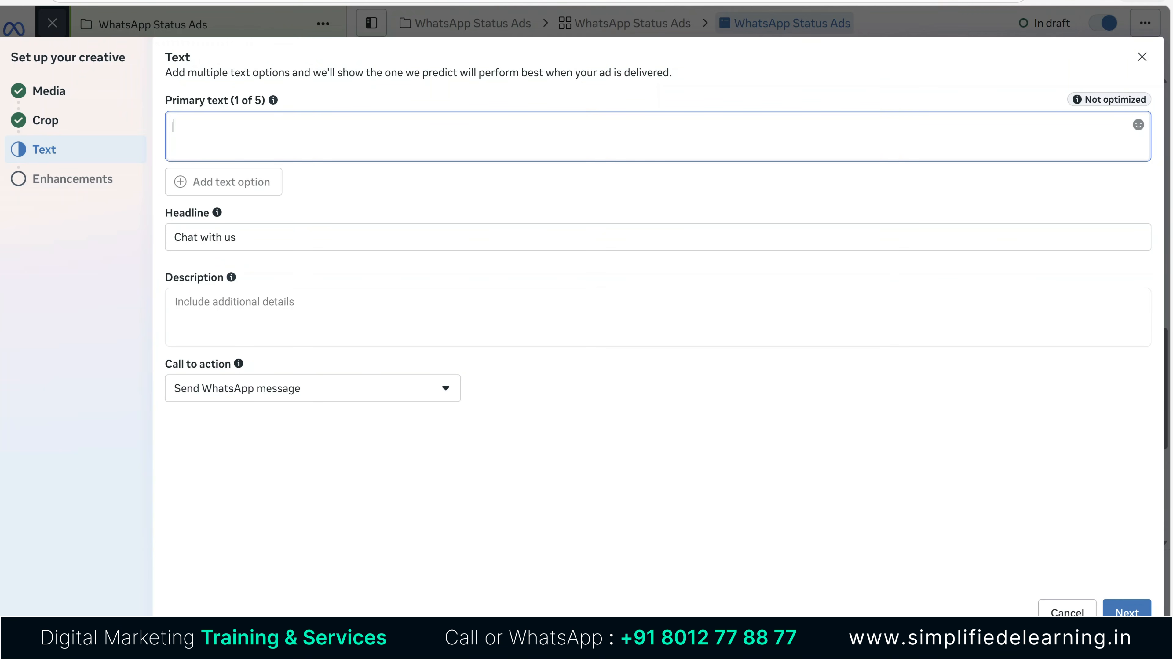
Enter five primary text options promoting the 90-day Digital Marketing program, starting with "Want to start your career in Digital Marketing but don’t know where to begin?".
{"action": "type", "text": "Want to start your career in Digital Marketing but don’t know where to begin?  Learn practical skills, real tools & live projects in just 90 days. Get trained. Get confident. Get job-ready.  👉 Limited seats available. Apply now!"}
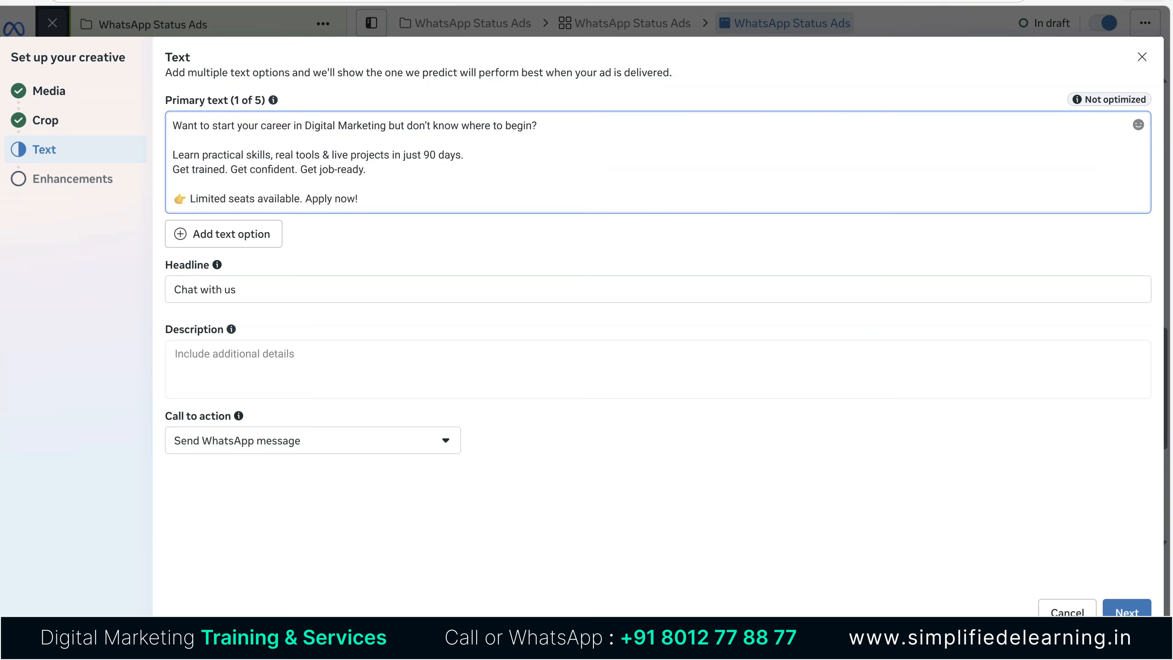
{"action": "left_click", "coordinate": [244, 237]}
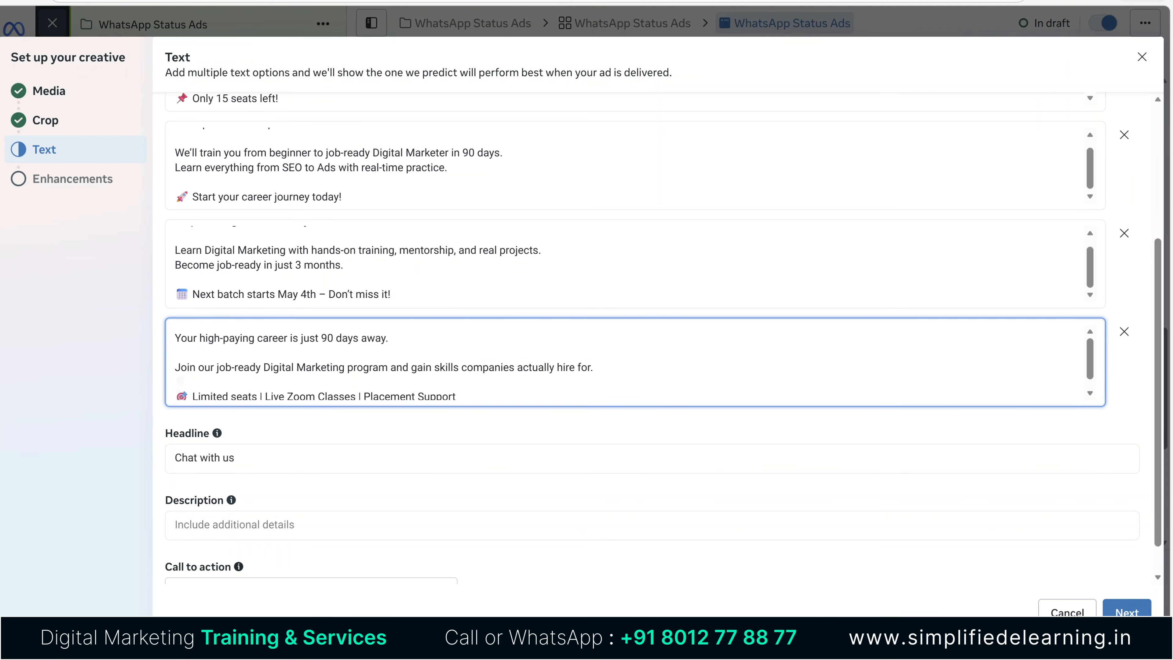
{"action": "scroll", "coordinate": [636, 324], "scroll_direction": "down", "scroll_amount": 3}
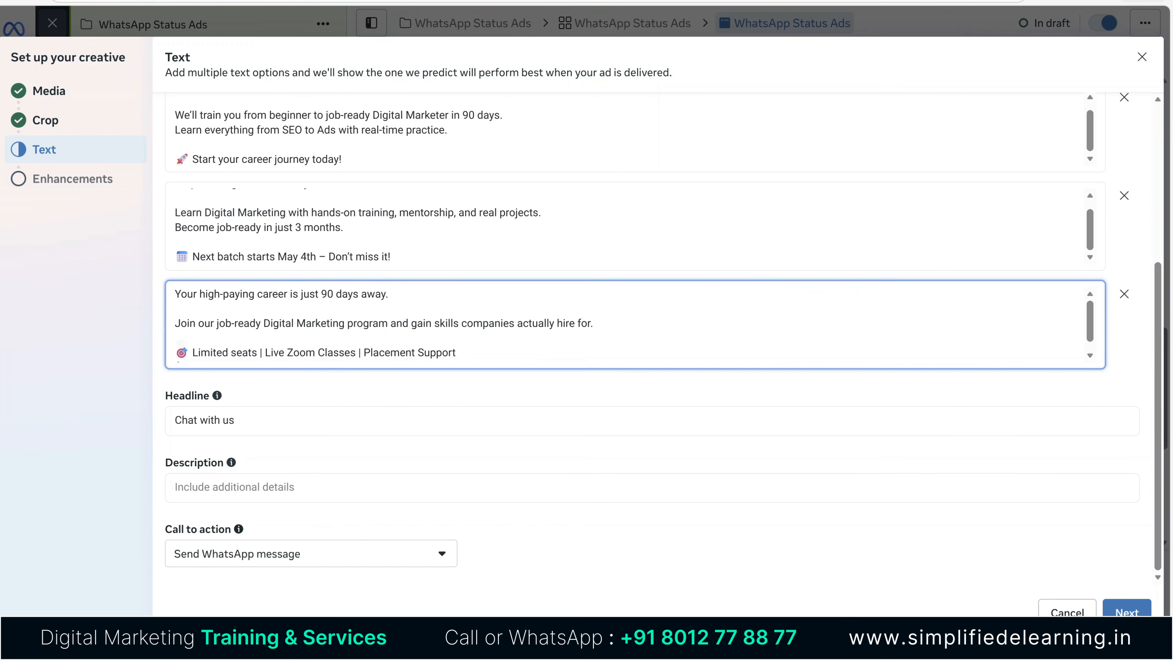
Add headlines "Become a Digital Marketer in 90 Days" and "Start Your Career with Job-Ready Skills", description "Practical training + placement support. Limited seats available.", and accept the enhancements.
{"action": "left_click", "coordinate": [234, 420]}
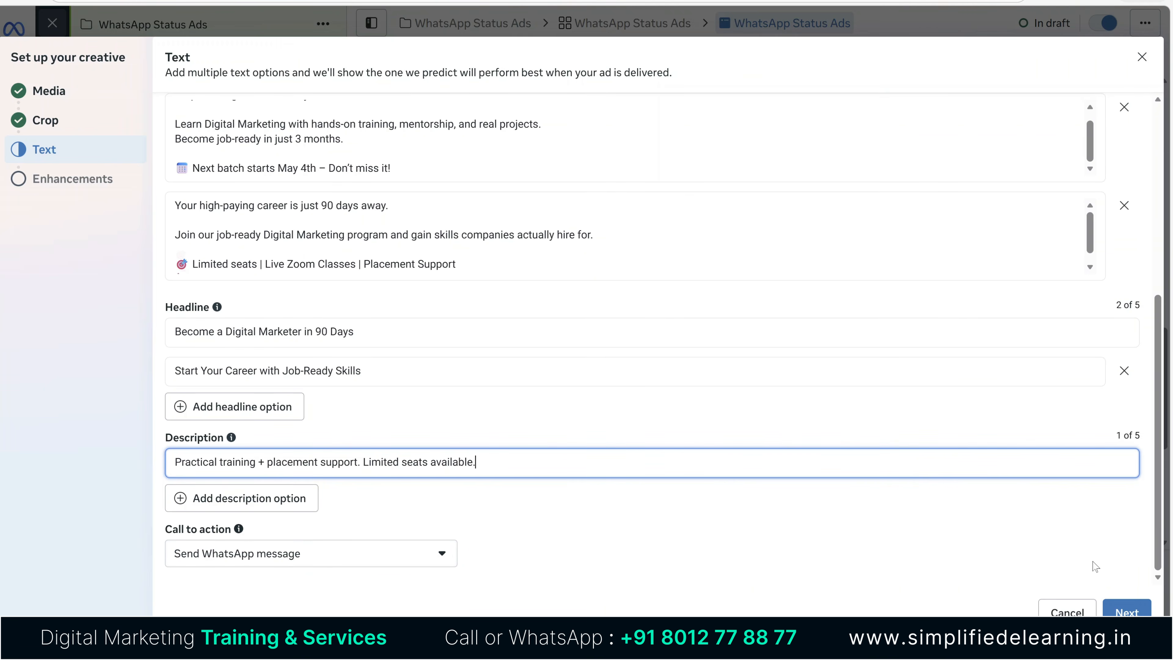
{"action": "left_click", "coordinate": [1127, 612]}
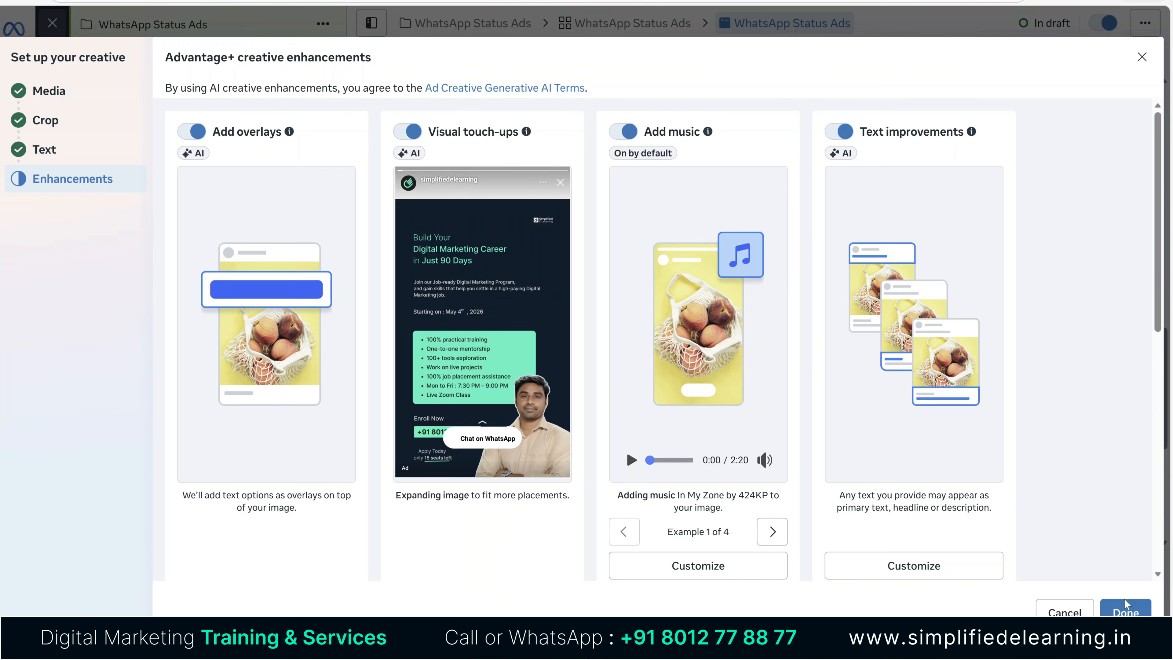
{"action": "left_click", "coordinate": [1127, 612]}
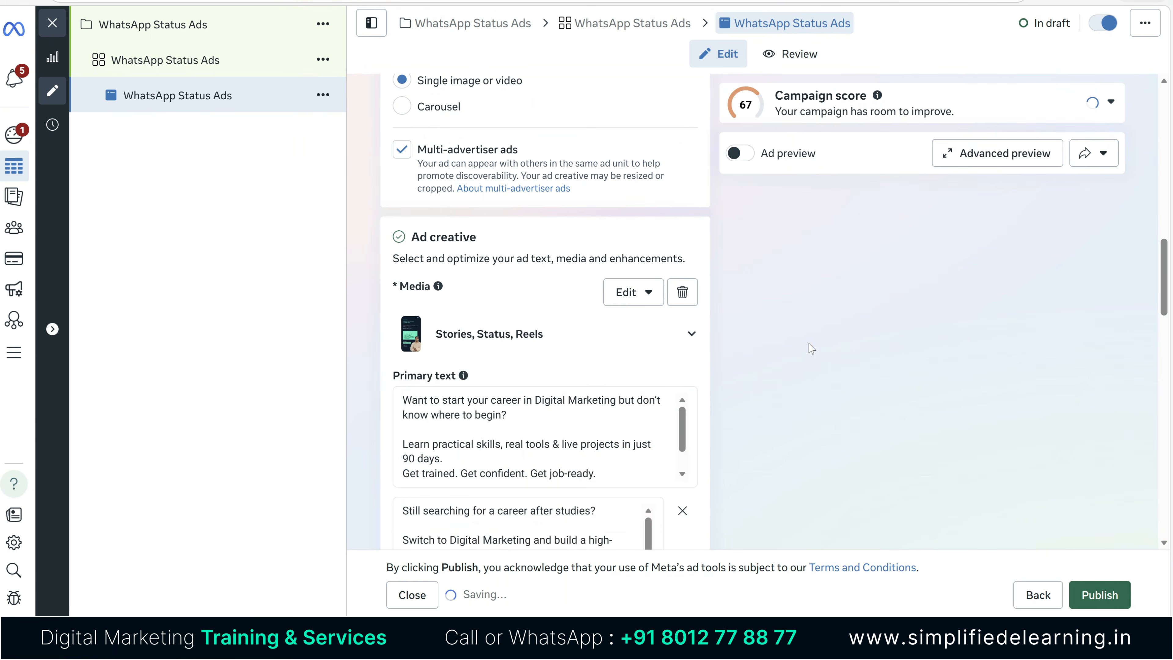
Turn on the ad preview and review the ad's primary texts, headlines, description, call to action and creative enhancements.
{"action": "left_click", "coordinate": [745, 157]}
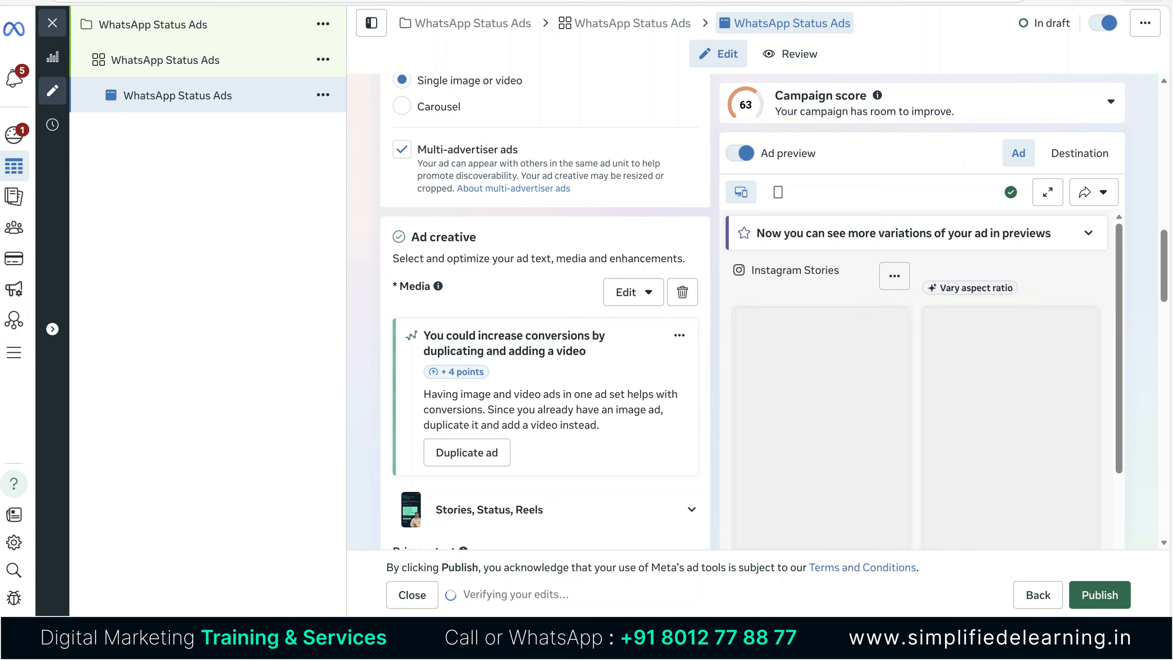
{"action": "scroll", "coordinate": [885, 437], "scroll_direction": "down", "scroll_amount": 3}
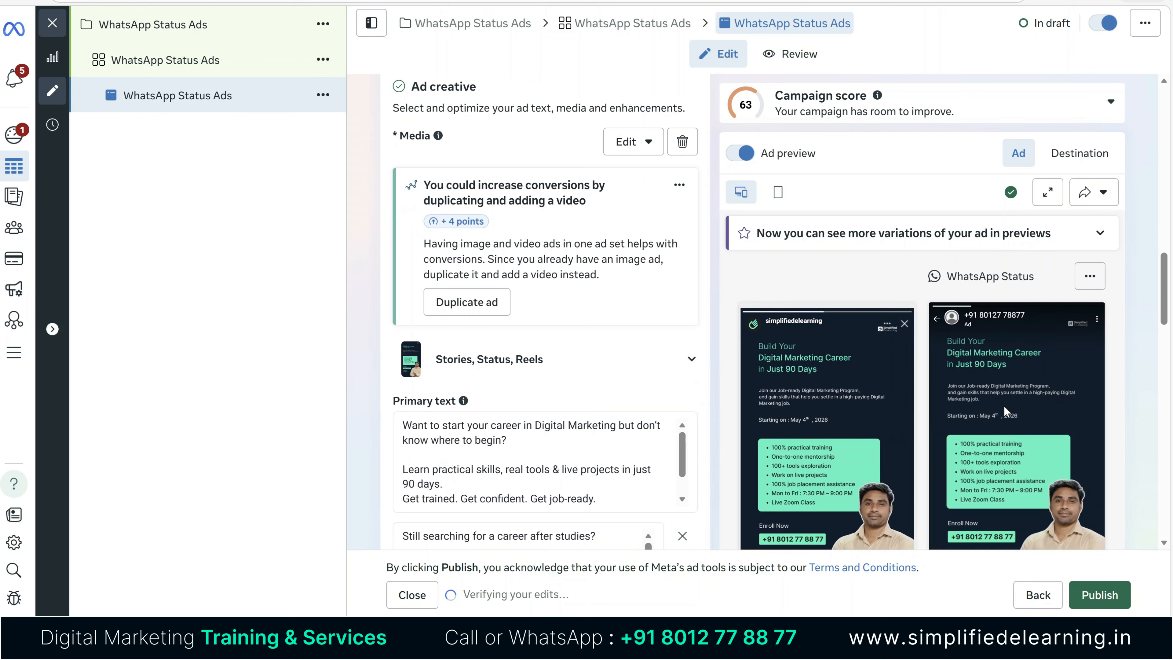
{"action": "scroll", "coordinate": [1003, 405], "scroll_direction": "down", "scroll_amount": 2}
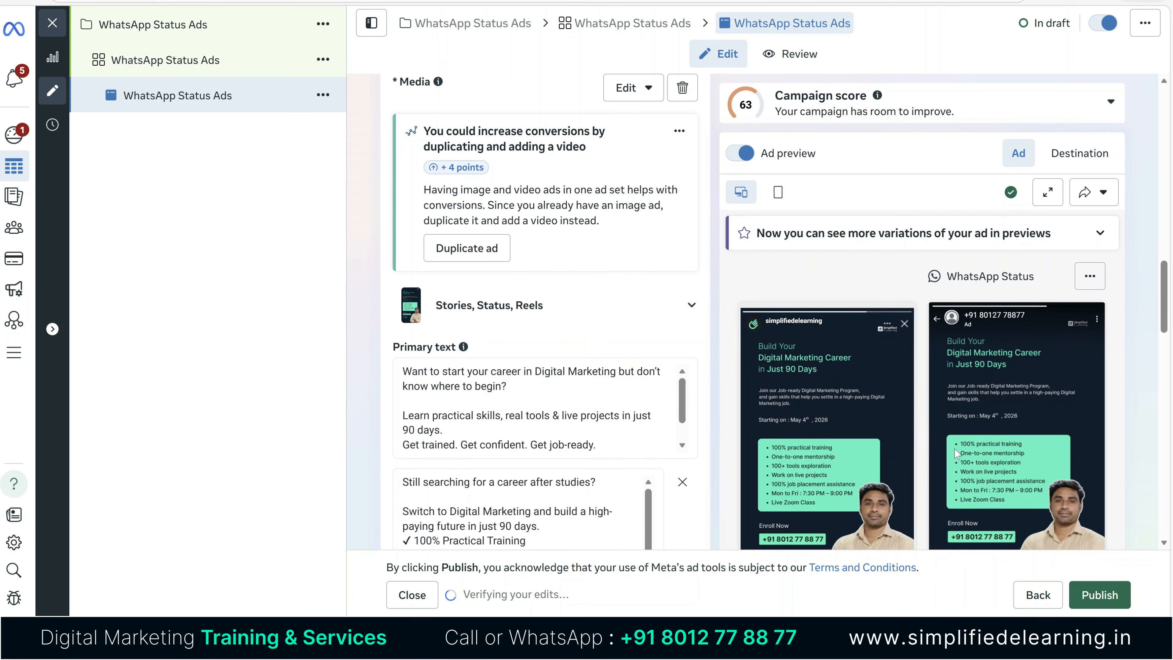
{"action": "scroll", "coordinate": [683, 456], "scroll_direction": "down", "scroll_amount": 10}
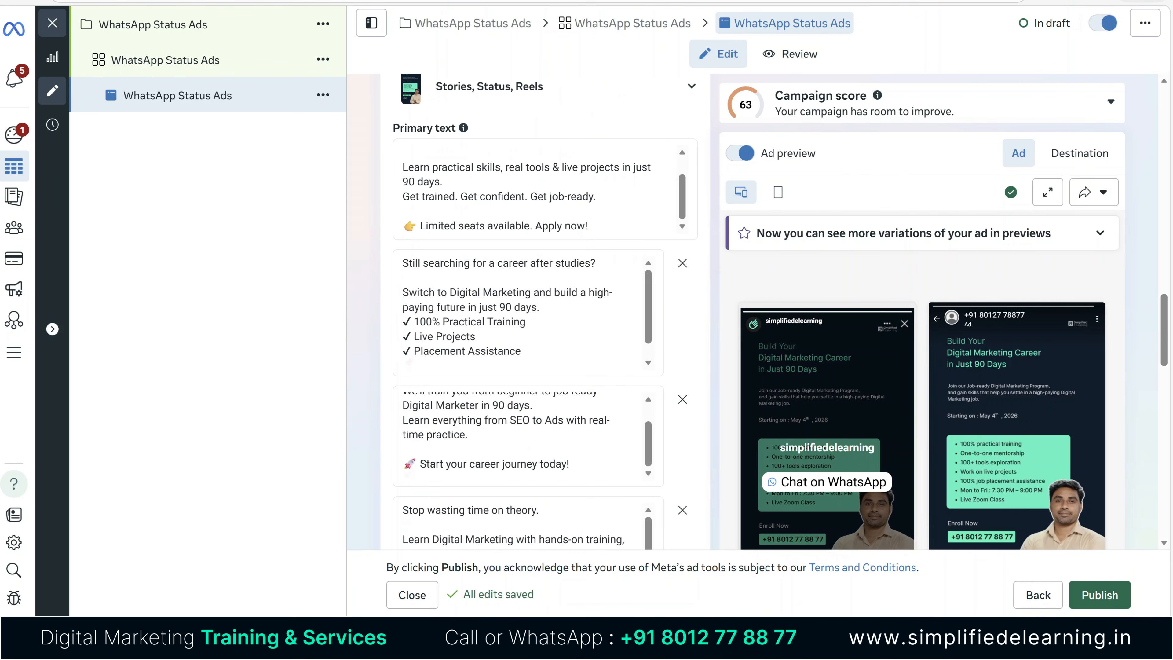
{"action": "scroll", "coordinate": [545, 314], "scroll_direction": "down", "scroll_amount": 9}
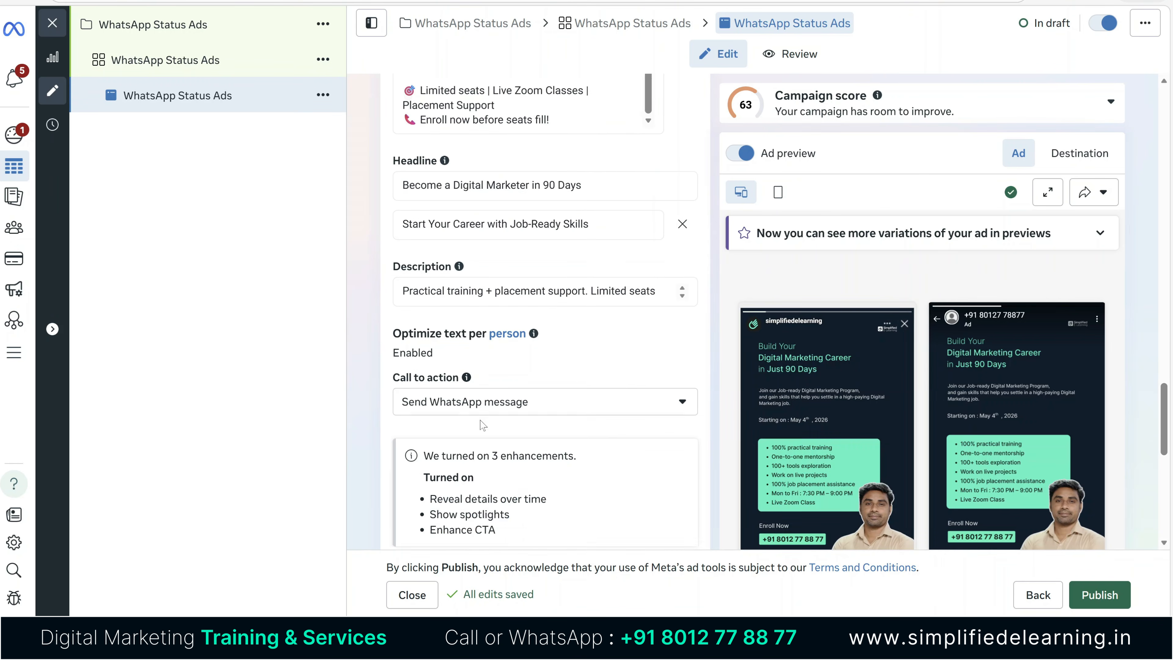
{"action": "scroll", "coordinate": [480, 422], "scroll_direction": "down", "scroll_amount": 4}
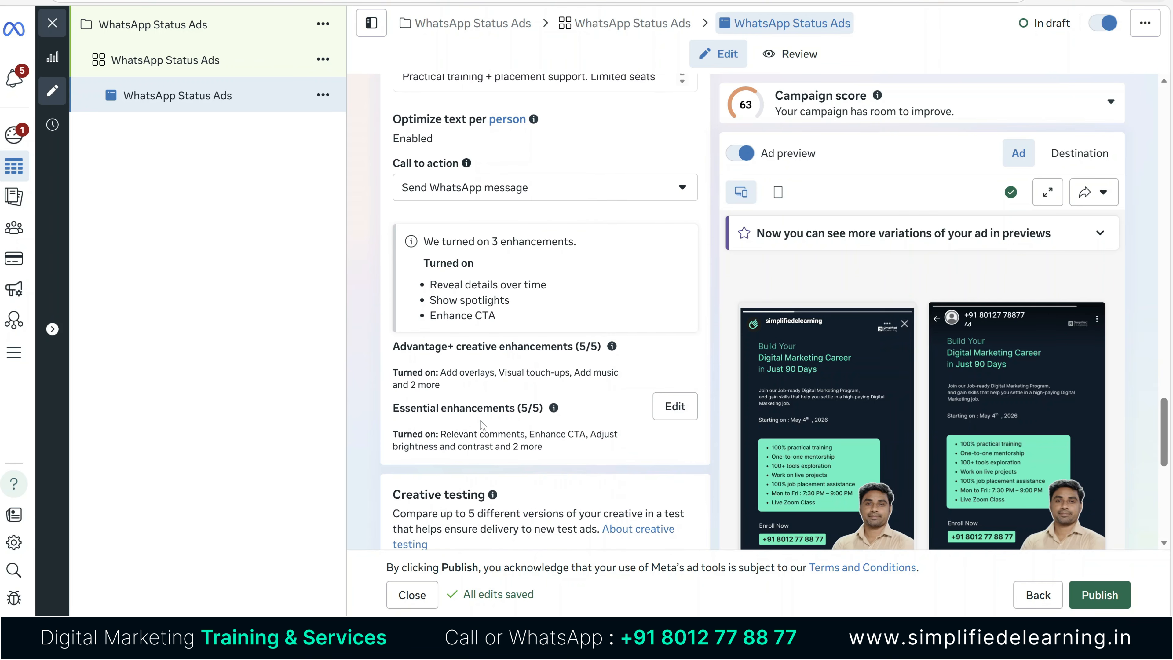
Inspect the enlarged WhatsApp Status placement in the advanced preview, then return to the ad settings.
{"action": "left_click", "coordinate": [1049, 192]}
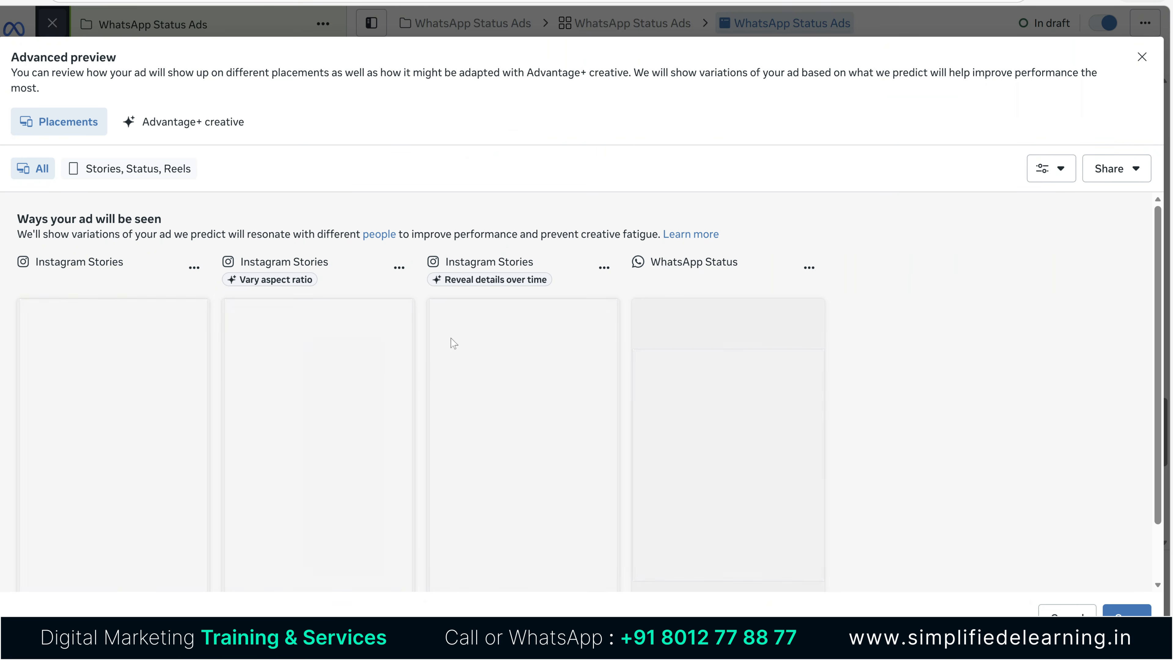
{"action": "scroll", "coordinate": [557, 241], "scroll_direction": "down", "scroll_amount": 2}
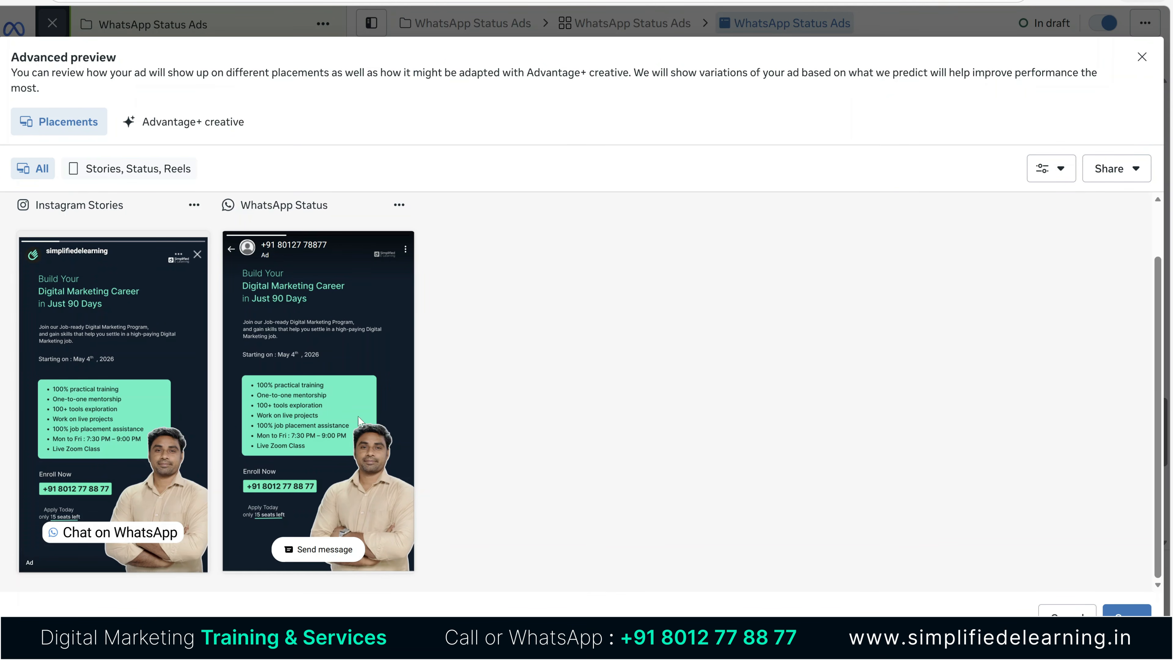
{"action": "left_click", "coordinate": [399, 208]}
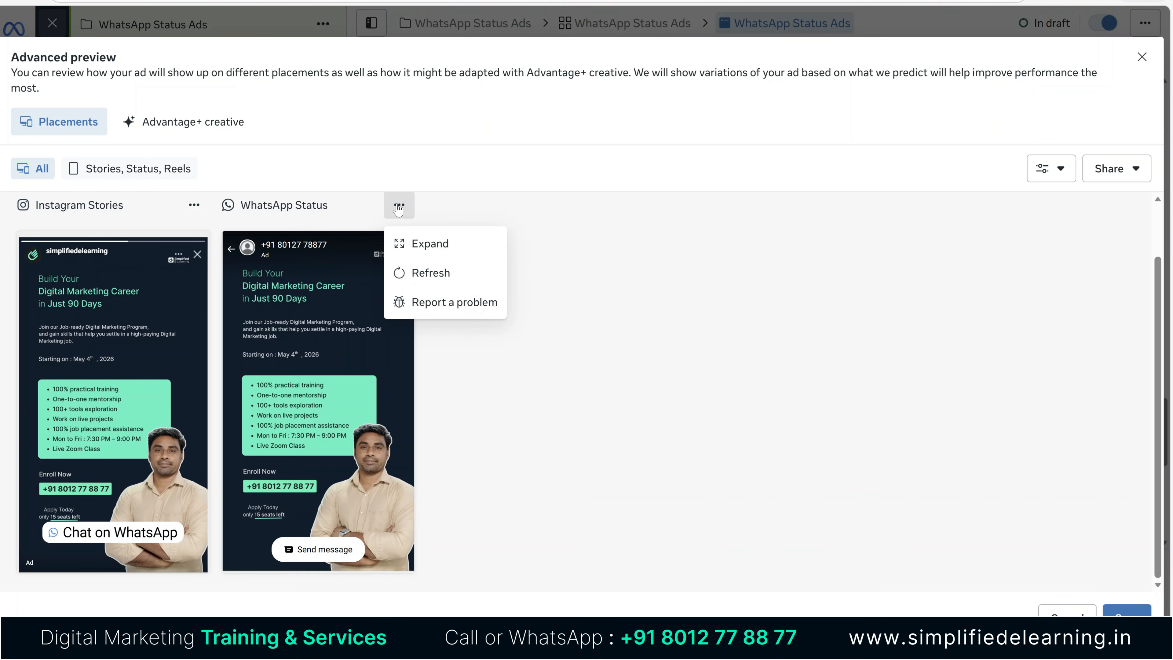
{"action": "left_click", "coordinate": [430, 242]}
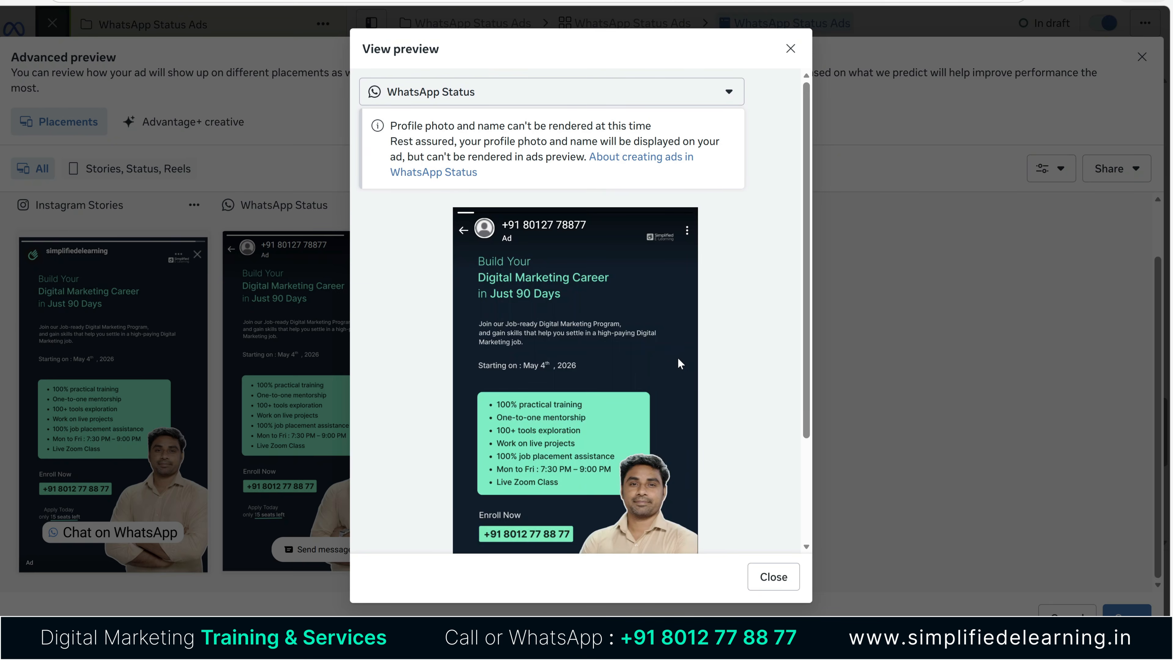
{"action": "scroll", "coordinate": [660, 368], "scroll_direction": "down", "scroll_amount": 3}
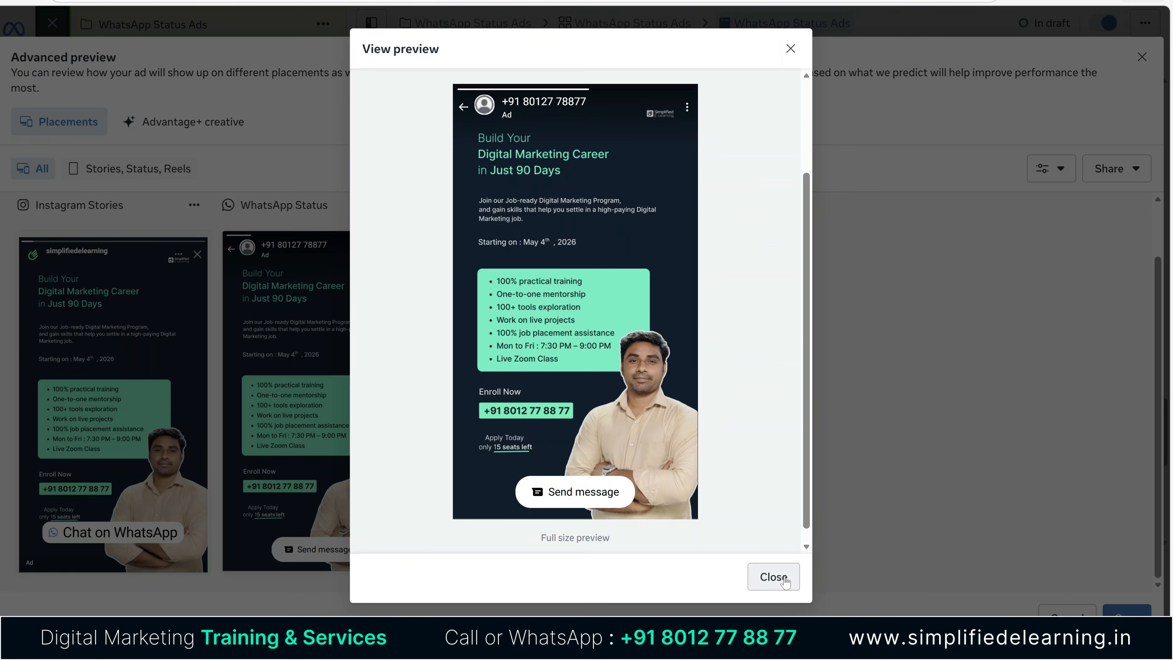
{"action": "left_click", "coordinate": [773, 577]}
{"action": "left_click", "coordinate": [1127, 619]}
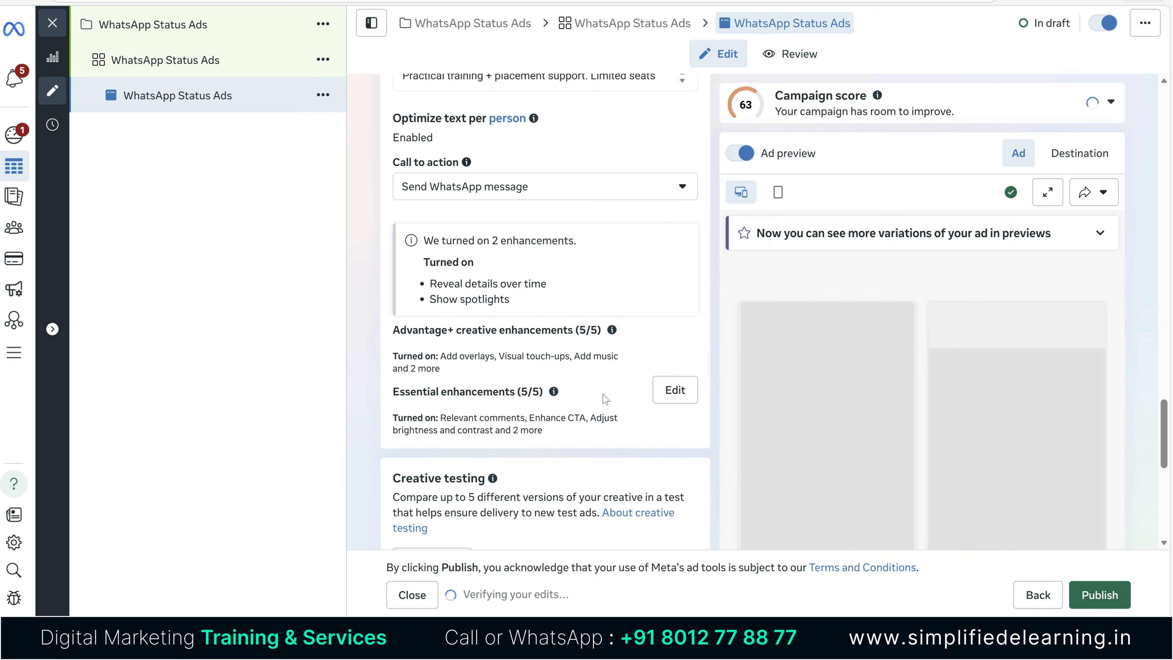
Choose the saved template Whats Message for the ad's chat experience in the Chat builder section.
{"action": "scroll", "coordinate": [605, 398], "scroll_direction": "down", "scroll_amount": 10}
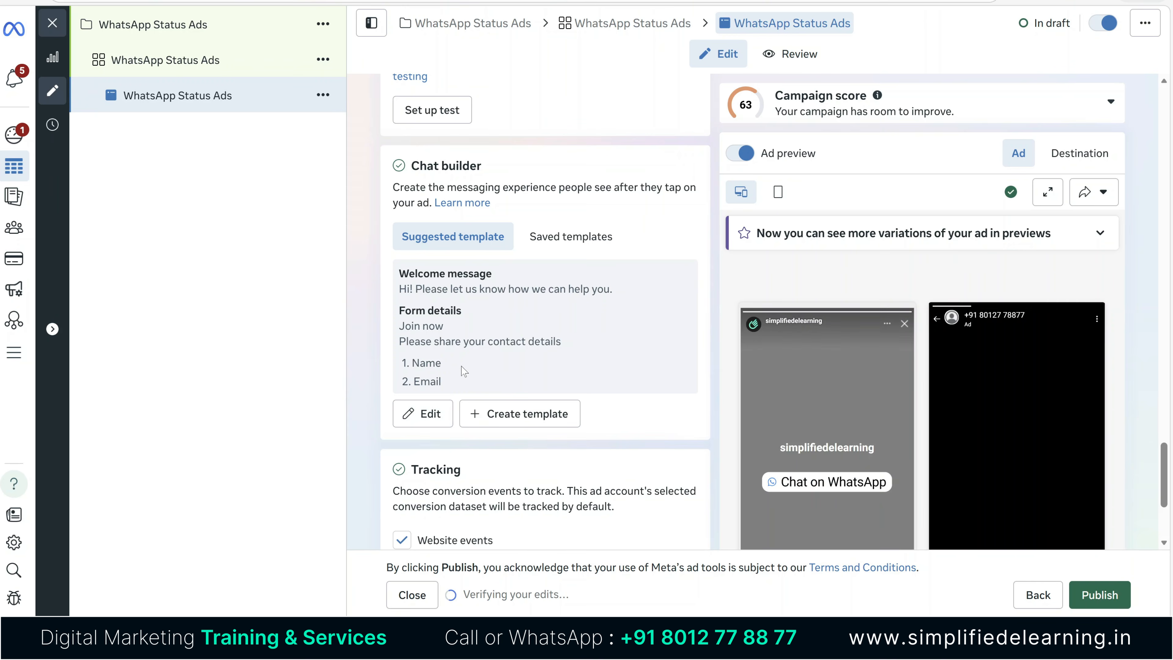
{"action": "left_click", "coordinate": [566, 237]}
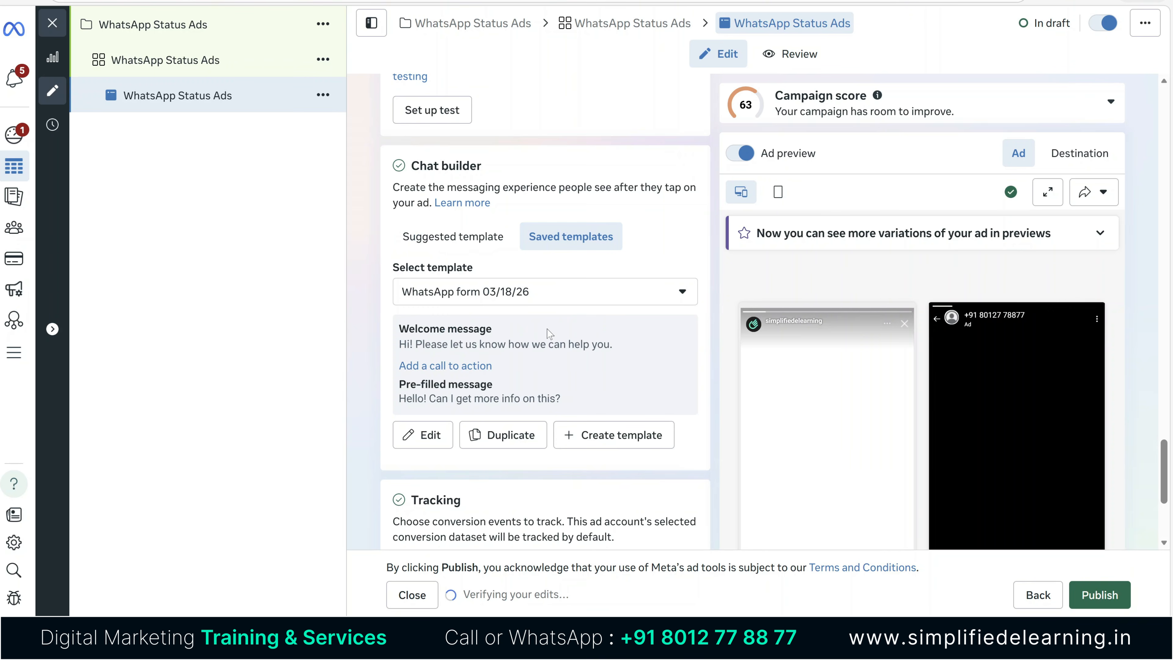
{"action": "scroll", "coordinate": [548, 332], "scroll_direction": "down", "scroll_amount": 2}
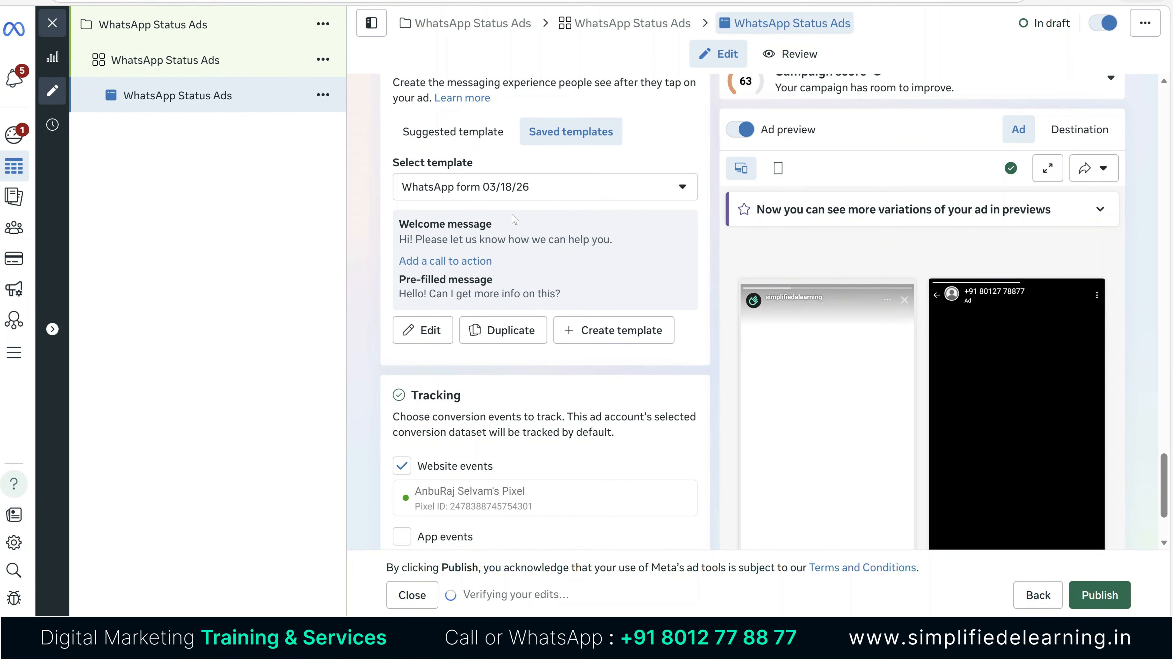
{"action": "left_click", "coordinate": [537, 190]}
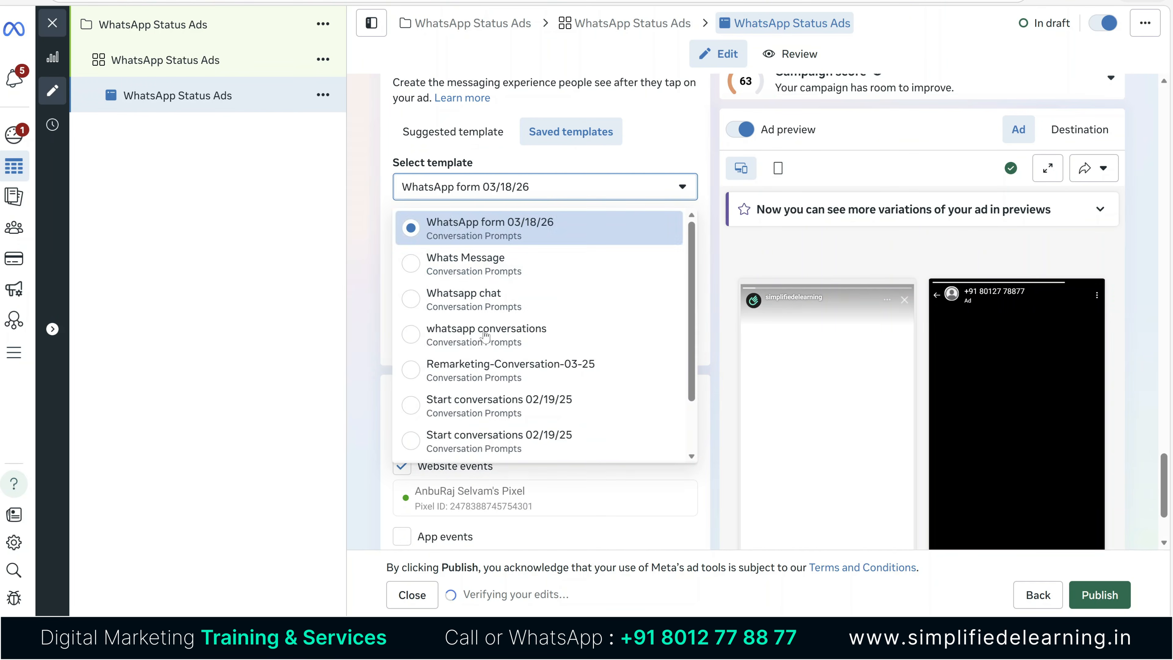
{"action": "left_click", "coordinate": [498, 264]}
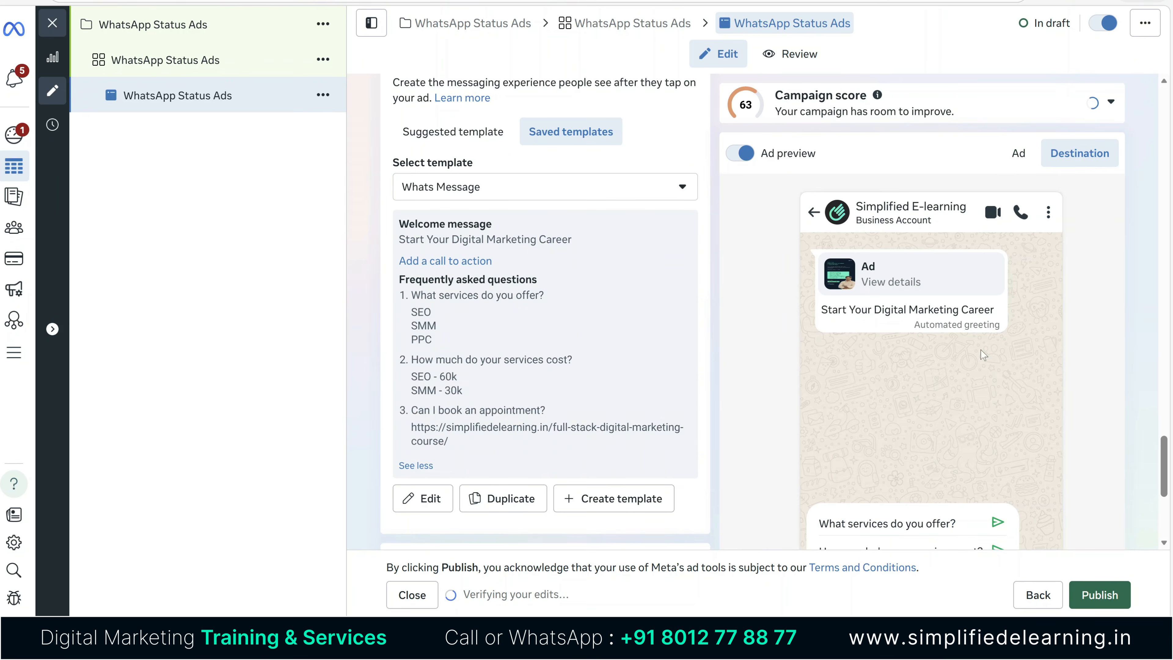
Check the chat template's questions and the ad's tracking settings, and publish the WhatsApp Status Ads campaign.
{"action": "scroll", "coordinate": [984, 353], "scroll_direction": "down", "scroll_amount": 6}
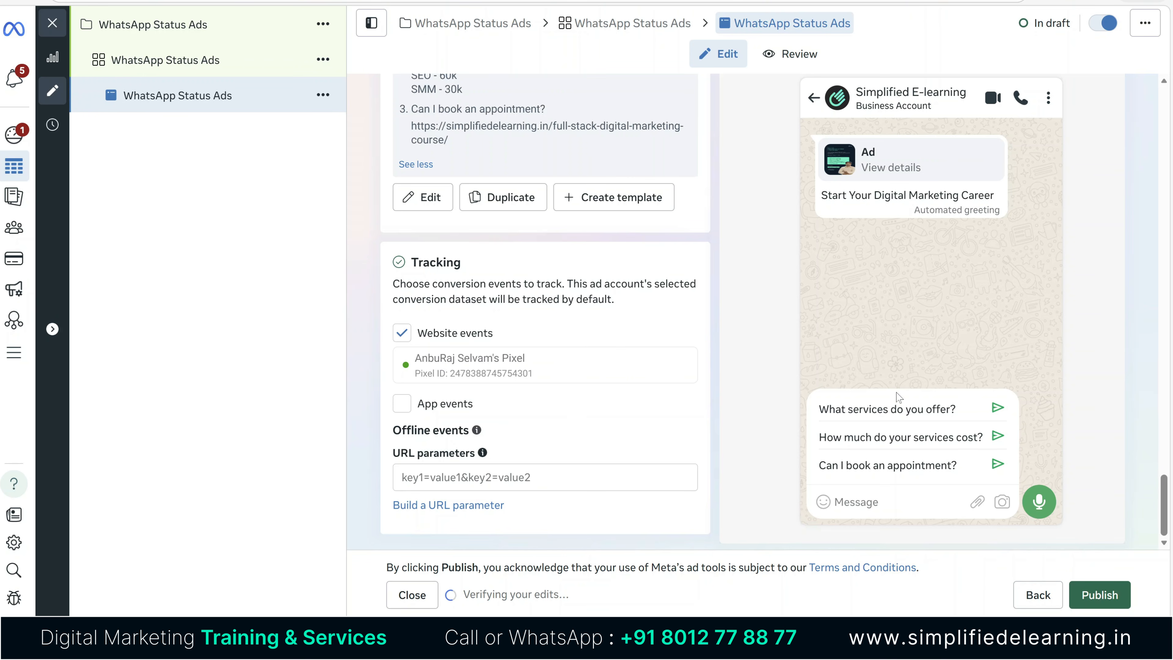
{"action": "scroll", "coordinate": [901, 402], "scroll_direction": "up", "scroll_amount": 1}
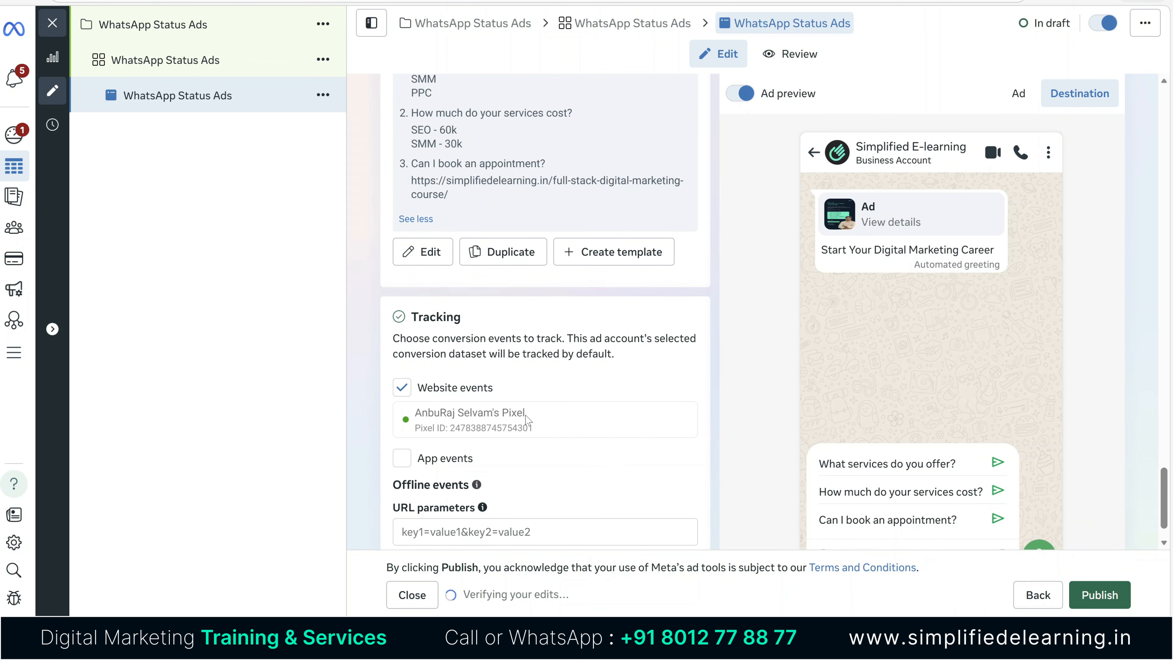
{"action": "scroll", "coordinate": [528, 419], "scroll_direction": "up", "scroll_amount": 4}
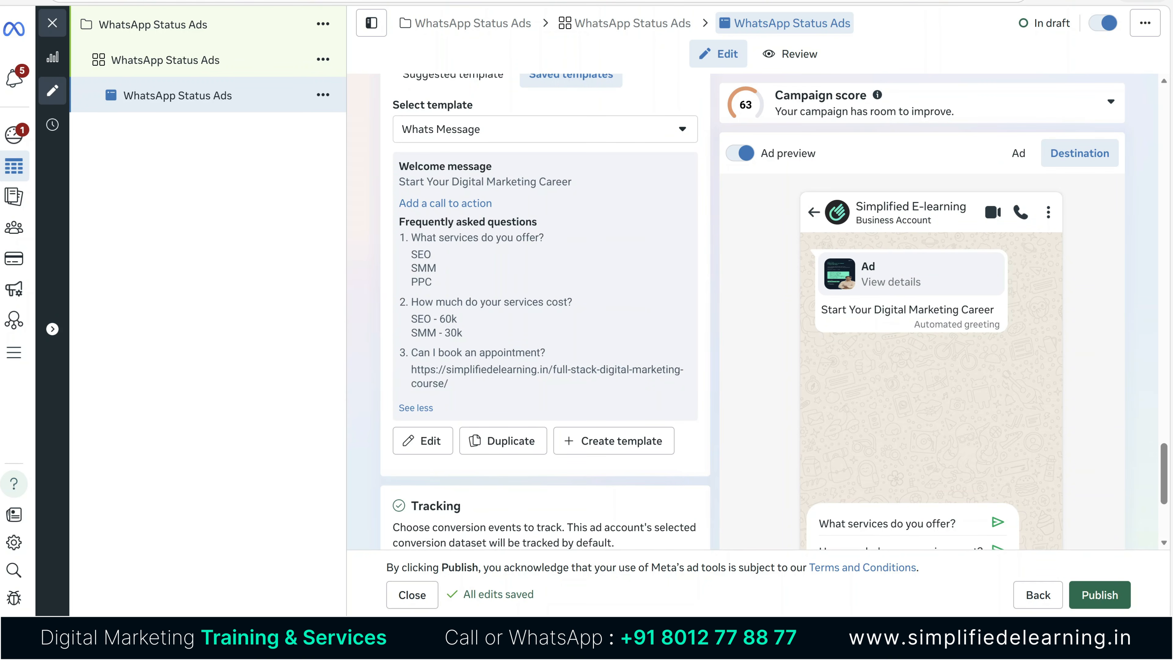
{"action": "scroll", "coordinate": [545, 305], "scroll_direction": "up", "scroll_amount": 2}
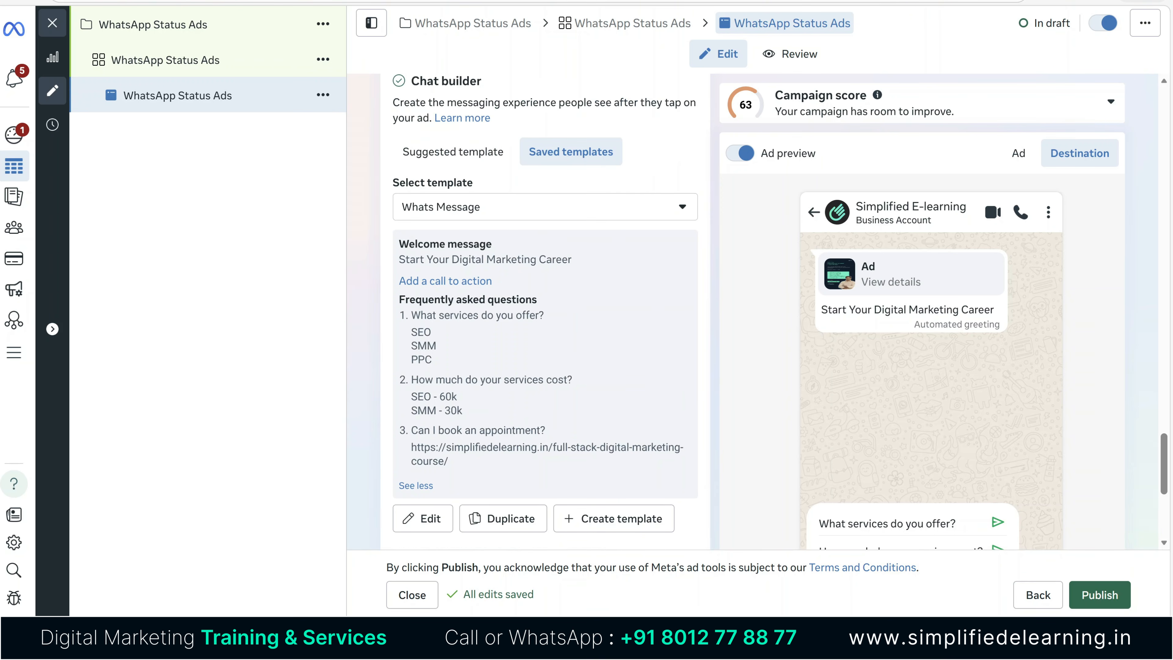
{"action": "scroll", "coordinate": [495, 316], "scroll_direction": "down", "scroll_amount": 8}
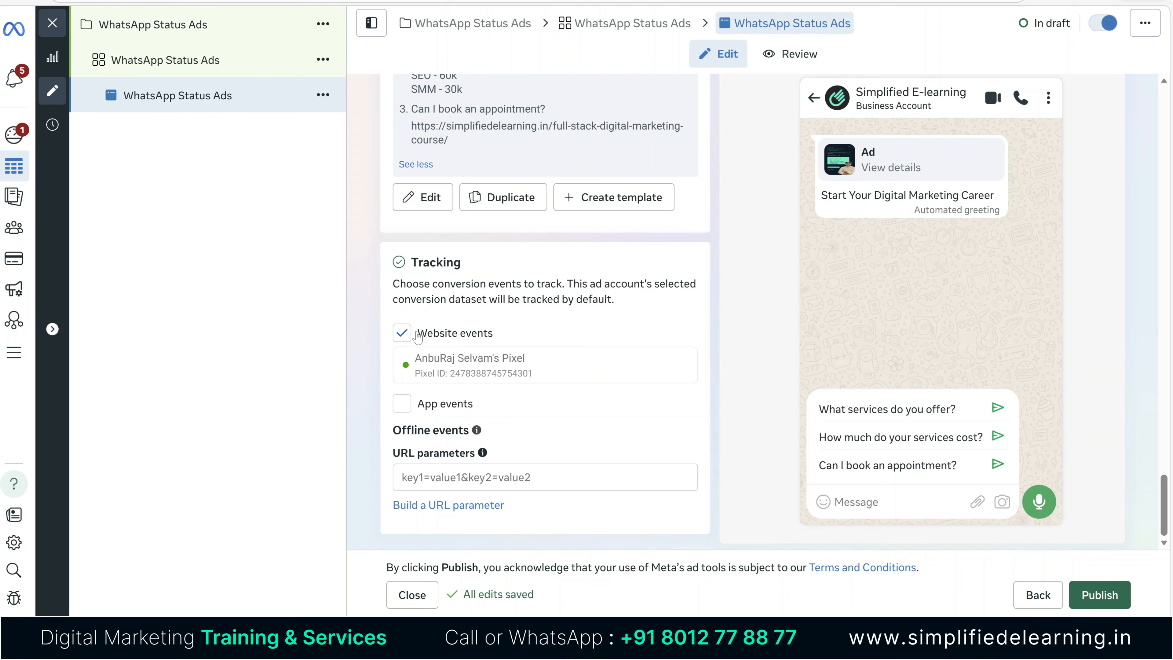
{"action": "left_click", "coordinate": [1106, 599]}
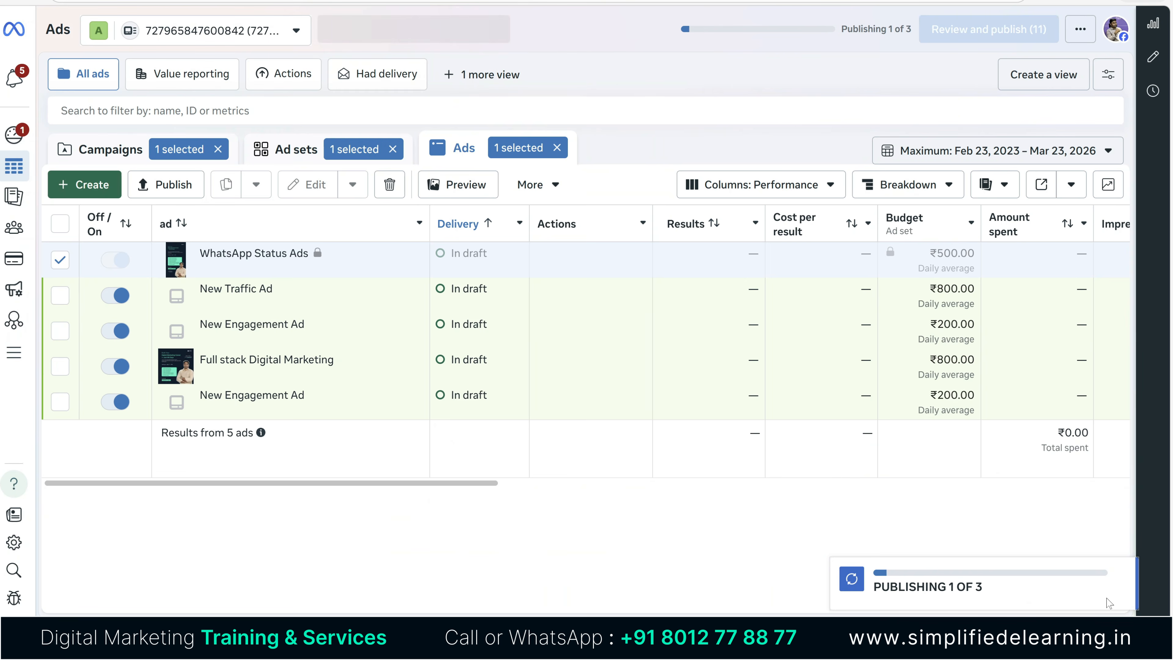